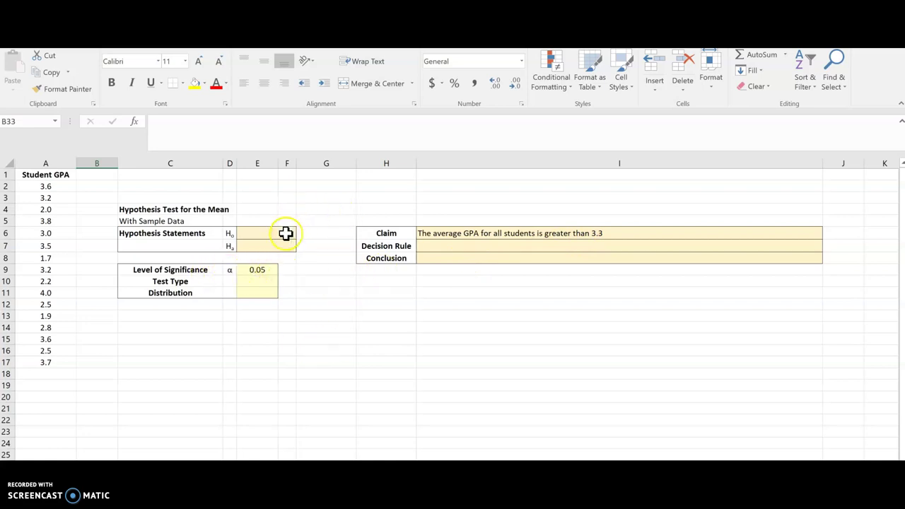
Insert the Greek small letter μ into cell E6 from the Symbol dialog
{"action": "left_click", "coordinate": [260, 232]}
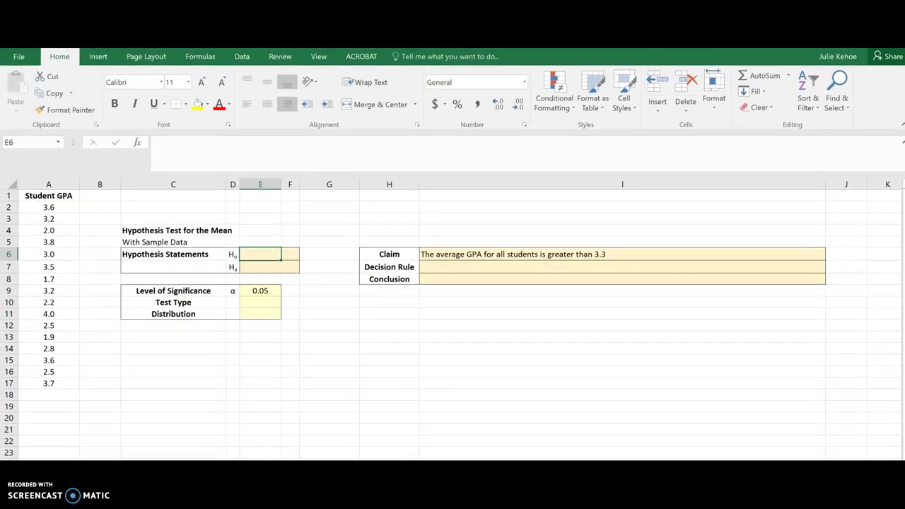
{"action": "left_click", "coordinate": [105, 60]}
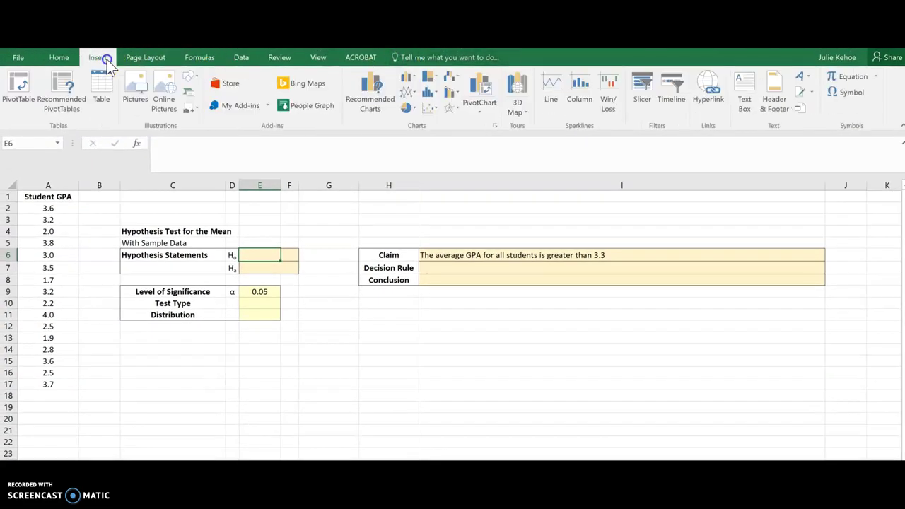
{"action": "left_click", "coordinate": [850, 97]}
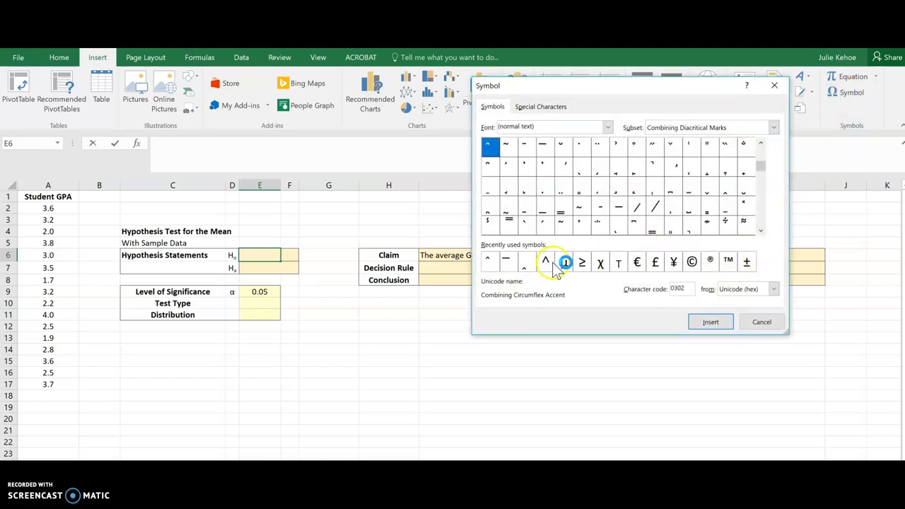
{"action": "left_click", "coordinate": [774, 128]}
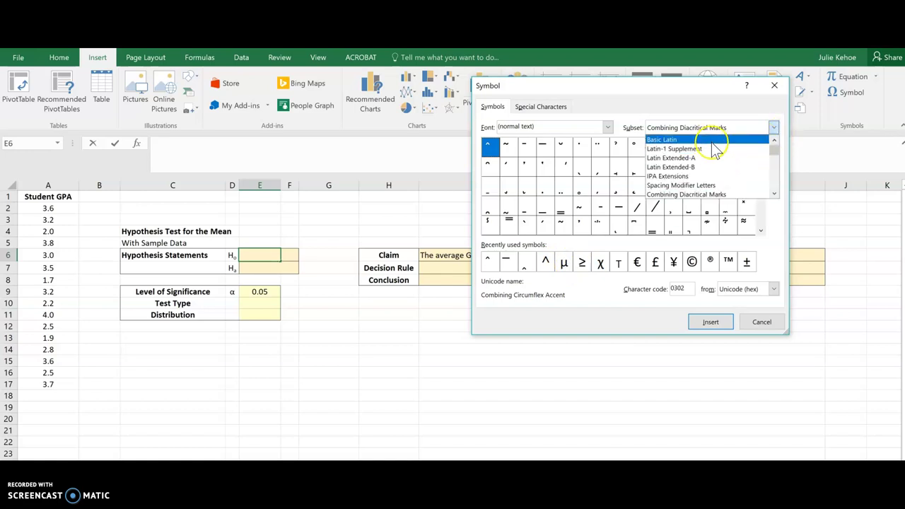
{"action": "left_click", "coordinate": [714, 140]}
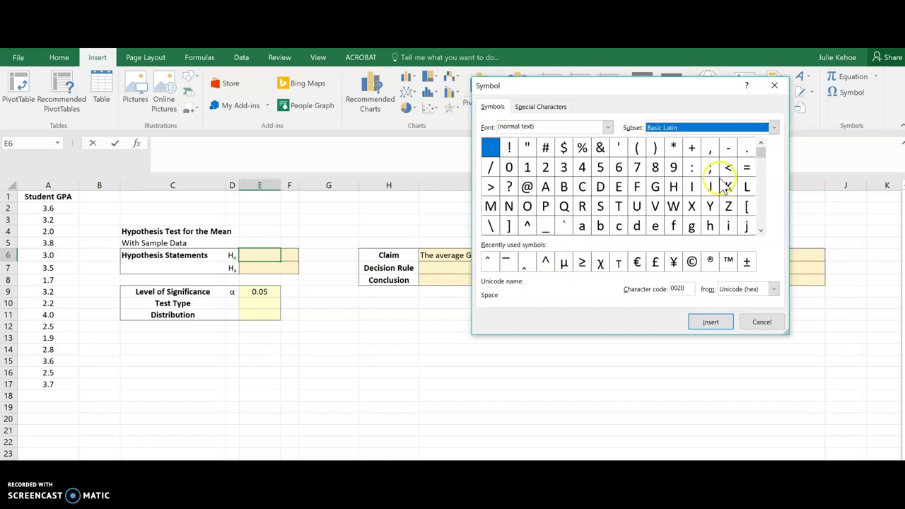
{"action": "left_click", "coordinate": [762, 231]}
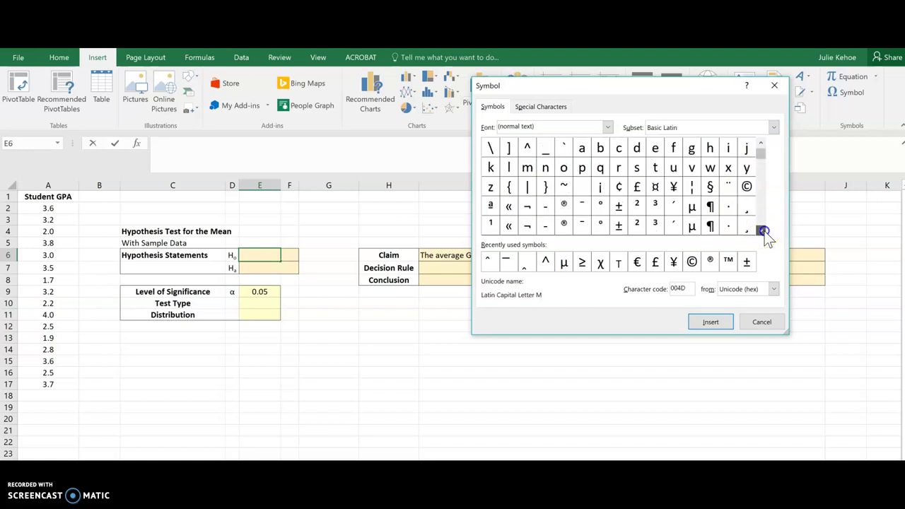
{"action": "left_click_drag", "start_coordinate": [760, 232], "coordinate": [761, 229]}
{"action": "left_click", "coordinate": [752, 233]}
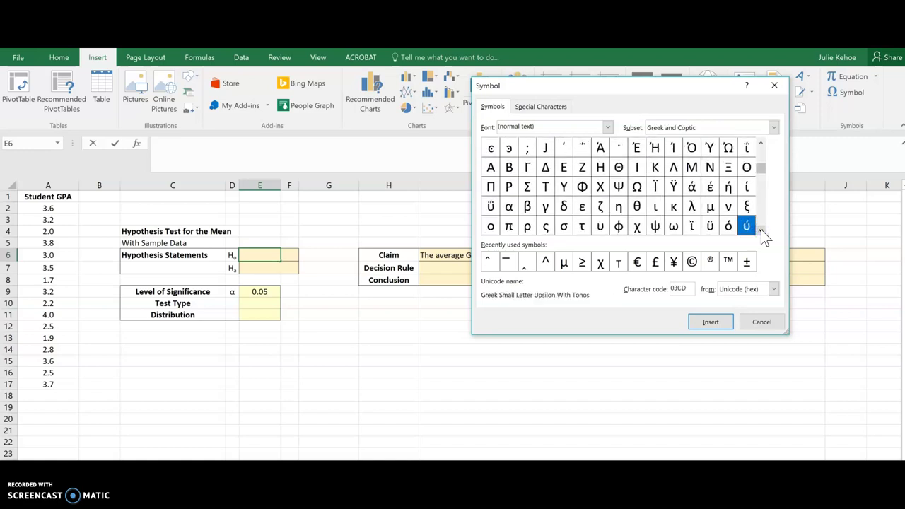
{"action": "left_click", "coordinate": [711, 206]}
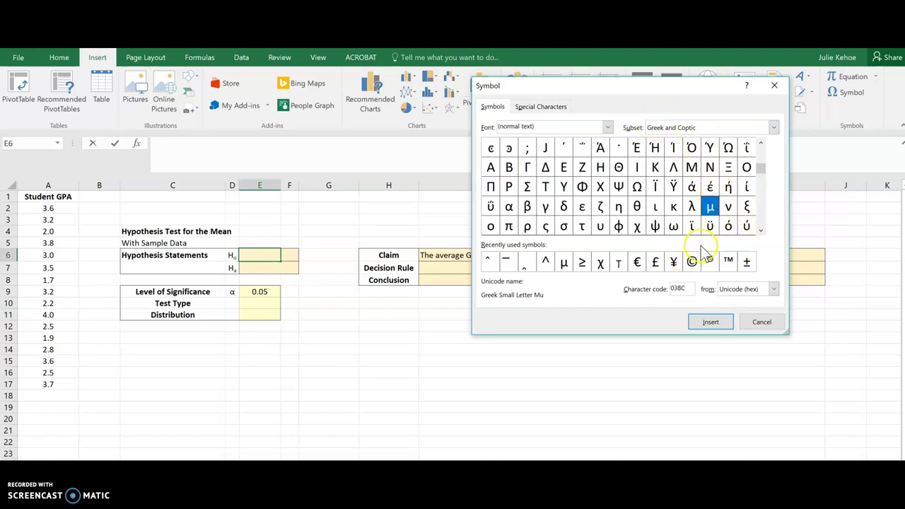
{"action": "left_click", "coordinate": [716, 322]}
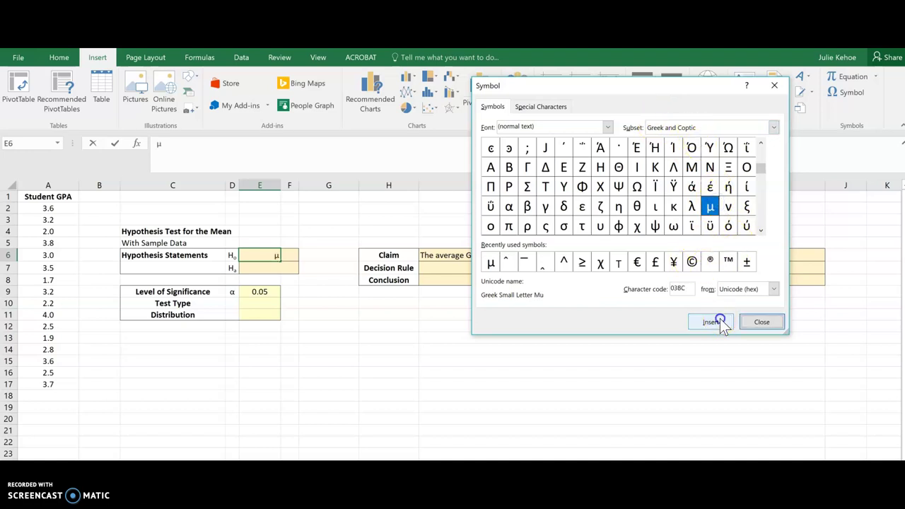
{"action": "left_click", "coordinate": [761, 322]}
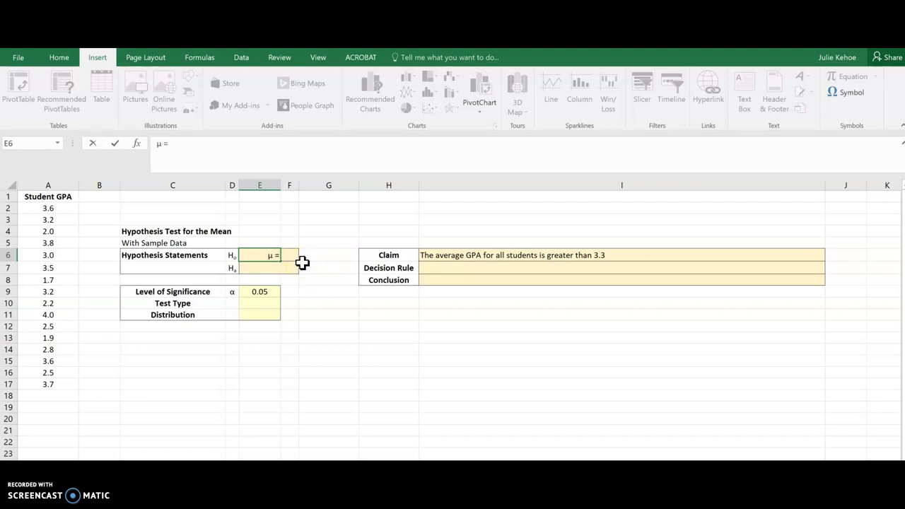
Finish E6 so it reads 'μ =' and move on
{"action": "type", "text": "3.3"}
{"action": "key", "text": "BackSpace"}
{"action": "key", "text": "BackSpace"}
{"action": "key", "text": "BackSpace"}
{"action": "left_click", "coordinate": [300, 263]}
Enter 3.3 in F6 to complete the null hypothesis μ = 3.3
{"action": "key", "text": "Up"}
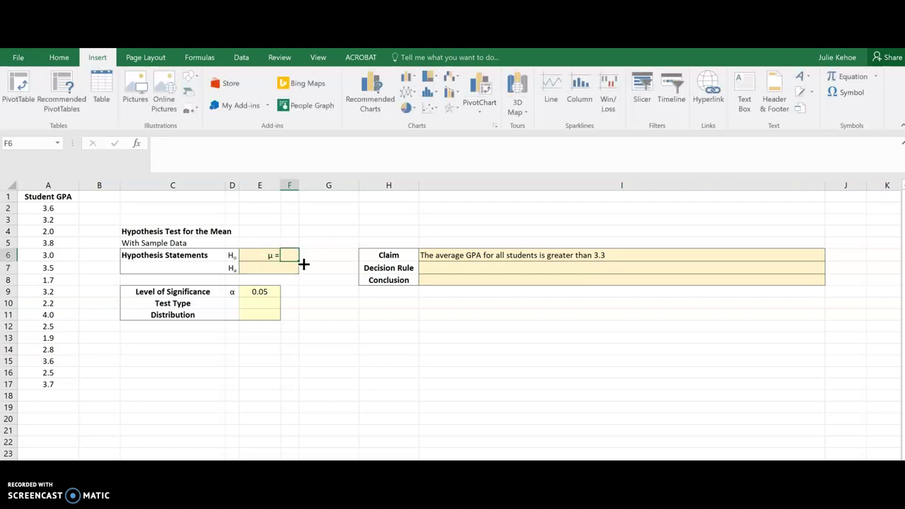
{"action": "type", "text": "3.3"}
{"action": "key", "text": "Return"}
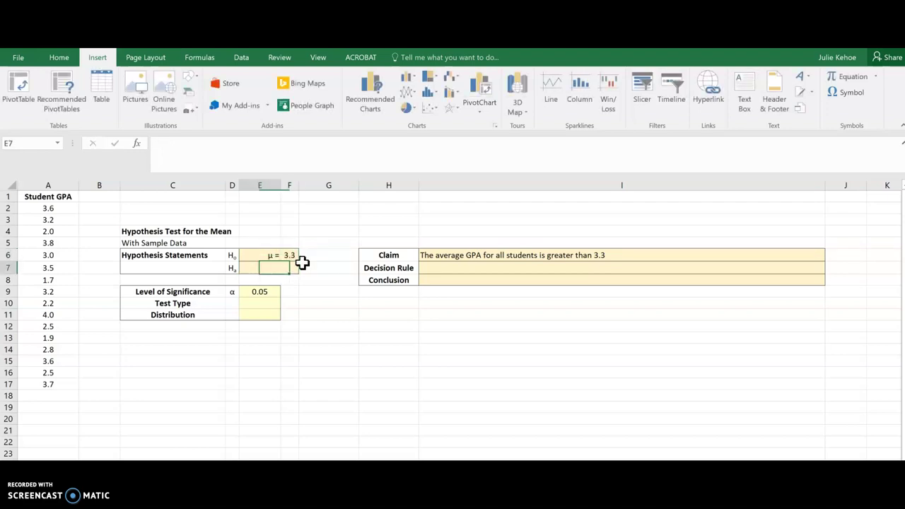
Write 'μ >' in E7 using the recently used μ symbol
{"action": "left_click", "coordinate": [847, 92]}
{"action": "left_click", "coordinate": [494, 262]}
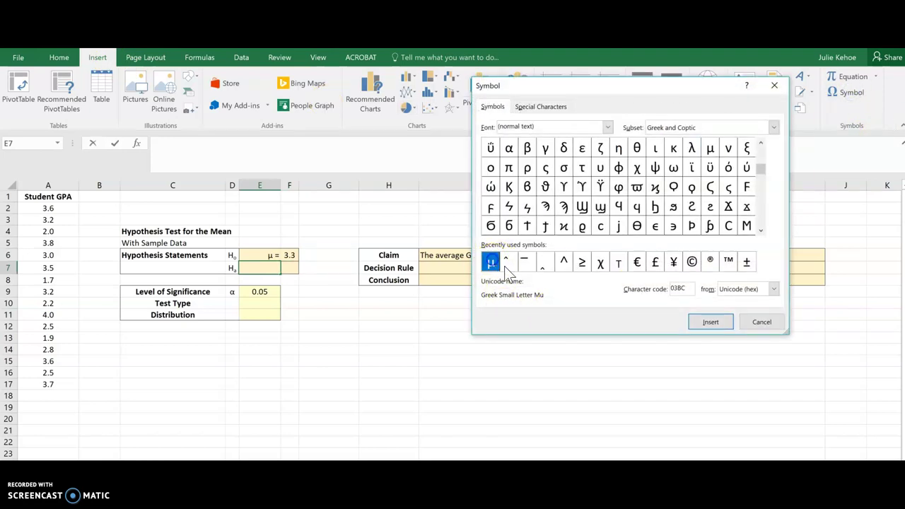
{"action": "left_click", "coordinate": [711, 322]}
{"action": "left_click", "coordinate": [761, 323]}
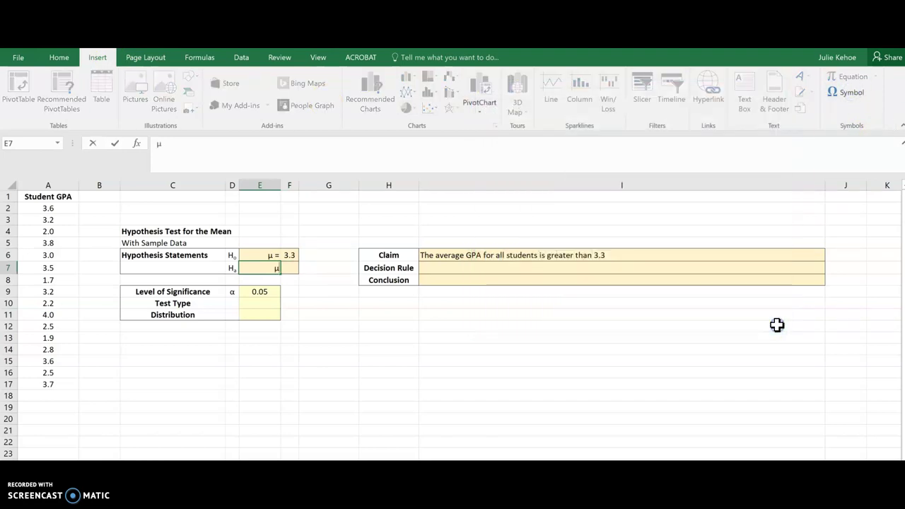
{"action": "type", "text": "="}
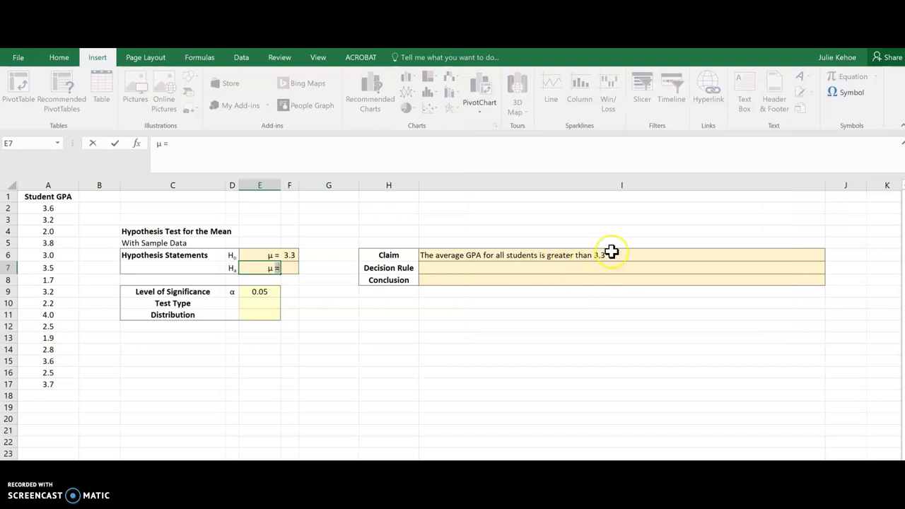
{"action": "key", "text": "Return"}
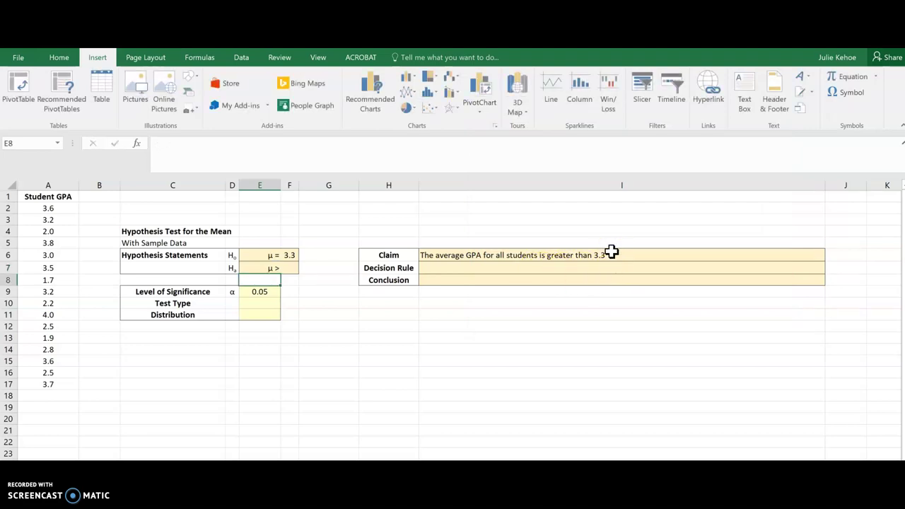
{"action": "key", "text": "Up"}
{"action": "key", "text": "Right"}
Enter 3.3 in F7 and label G7 'claim'
{"action": "type", "text": "3.3"}
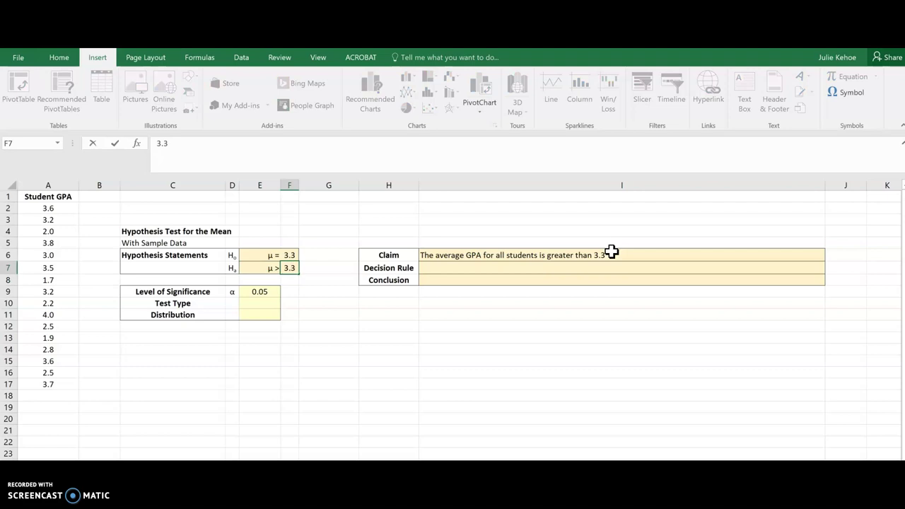
{"action": "key", "text": "Right"}
{"action": "type", "text": "claim"}
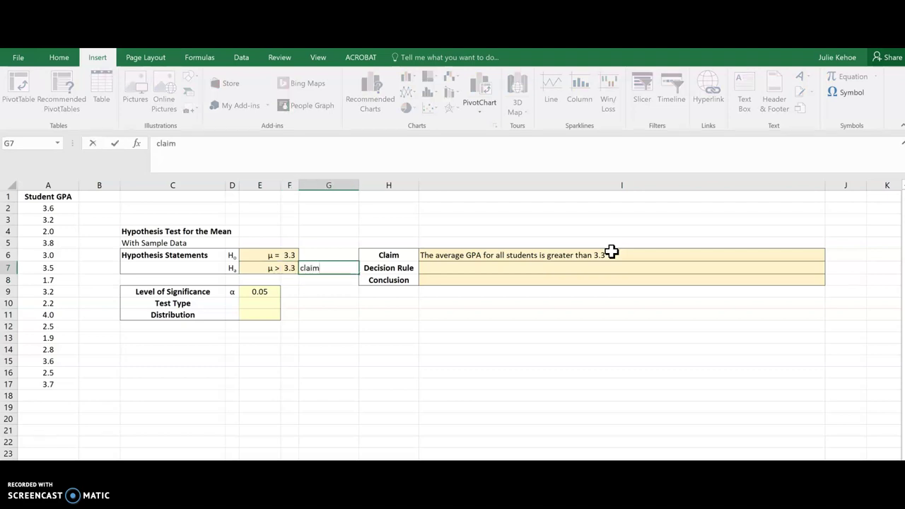
{"action": "key", "text": "Return"}
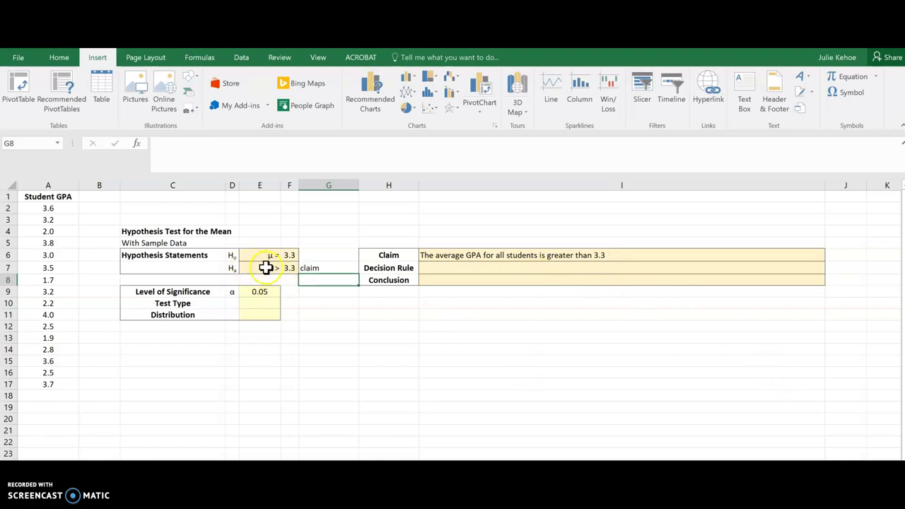
Enter 'right-tailed' as the test type in E10
{"action": "left_click", "coordinate": [264, 301]}
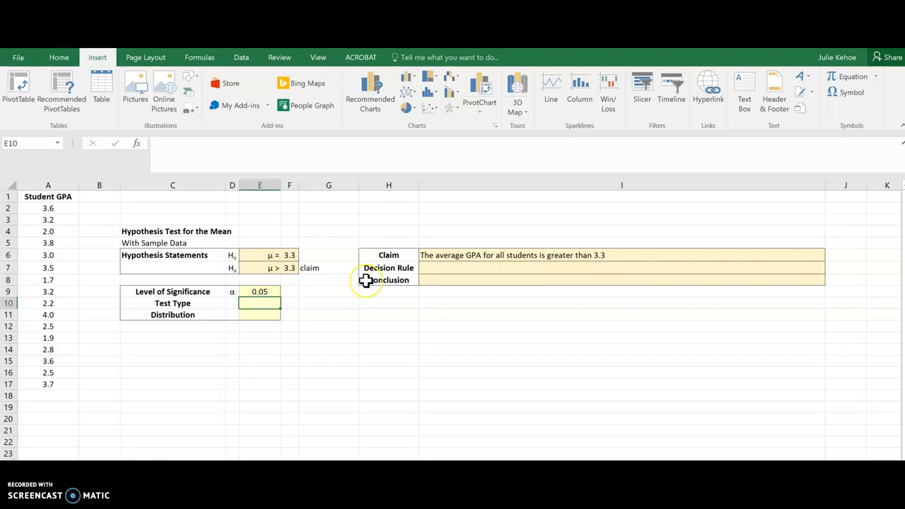
{"action": "type", "text": "right"}
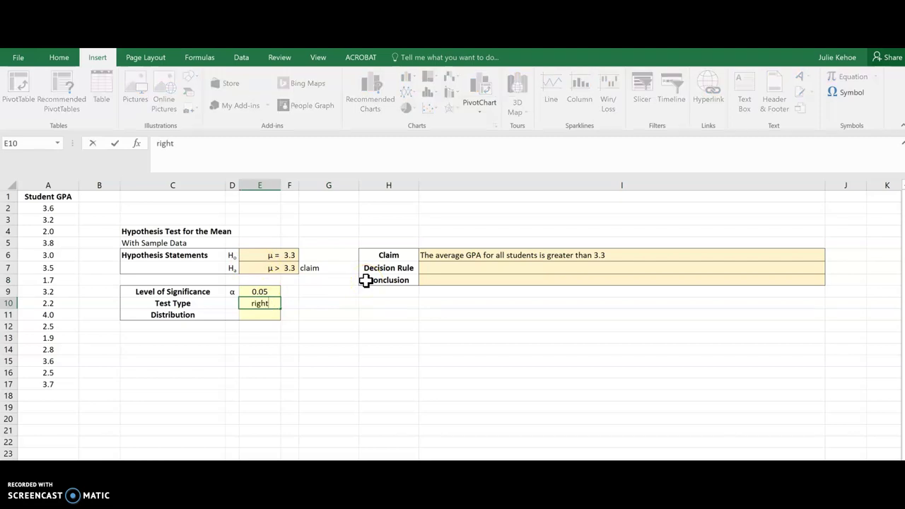
{"action": "type", "text": "-tailed"}
{"action": "key", "text": "Return"}
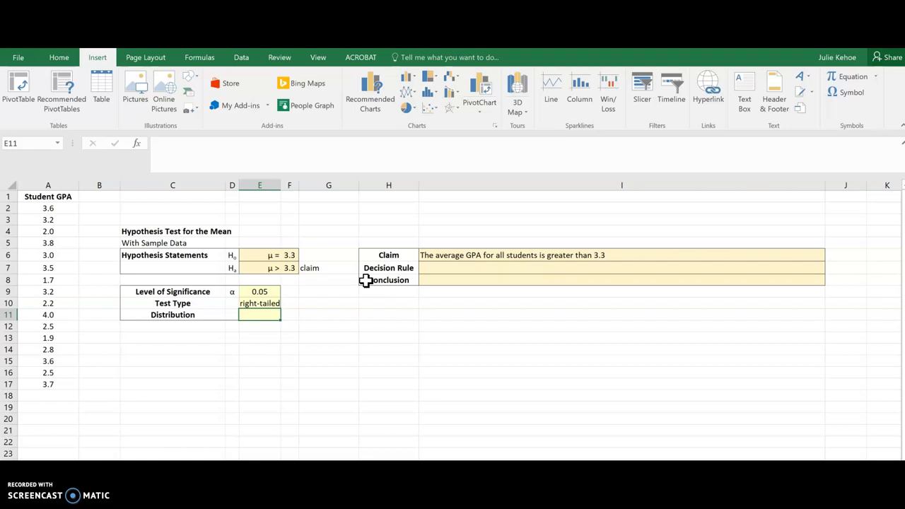
Enter 't-distribution' in E11 and autofit column E to show it
{"action": "type", "text": "t-"}
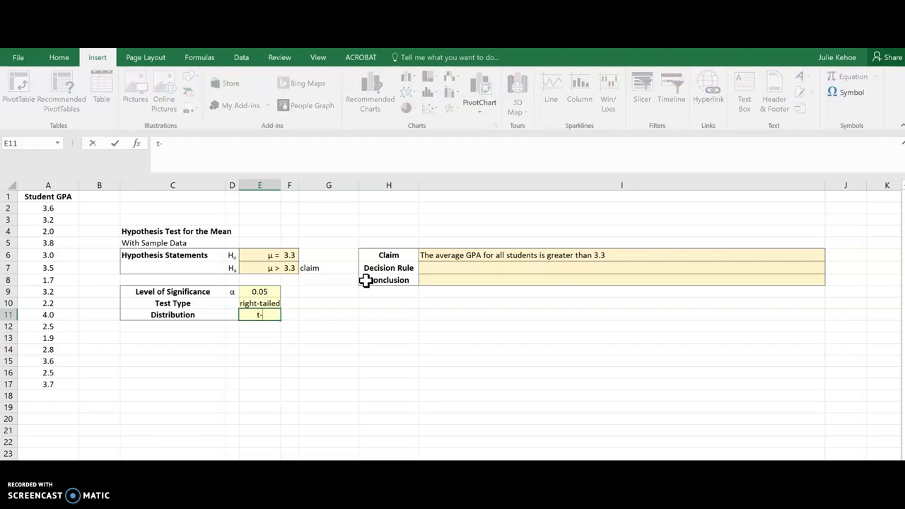
{"action": "type", "text": "te"}
{"action": "key", "text": "BackSpace"}
{"action": "type", "text": "distribution"}
{"action": "key", "text": "Return"}
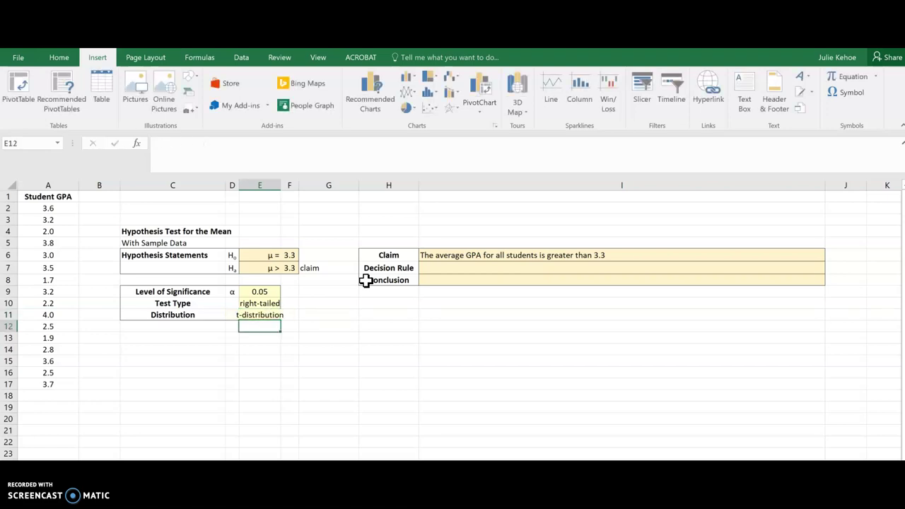
{"action": "double_click", "coordinate": [280, 185]}
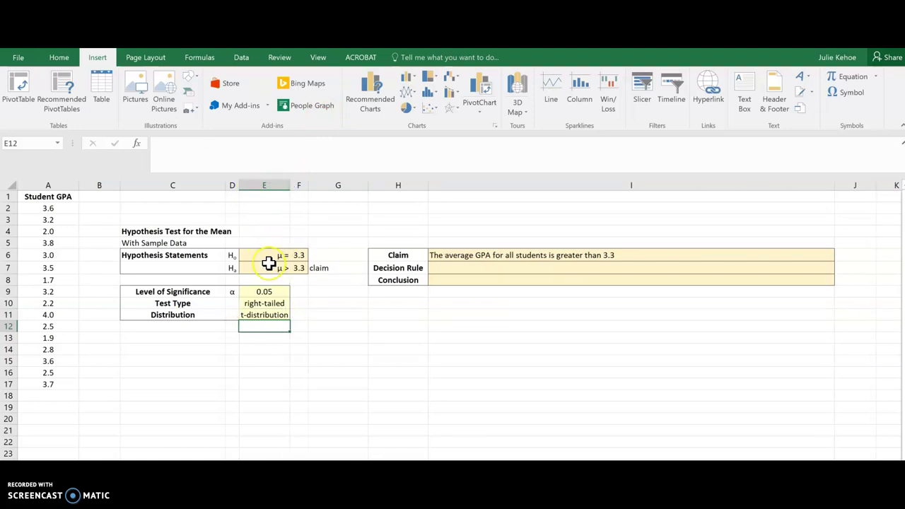
{"action": "left_click", "coordinate": [174, 342]}
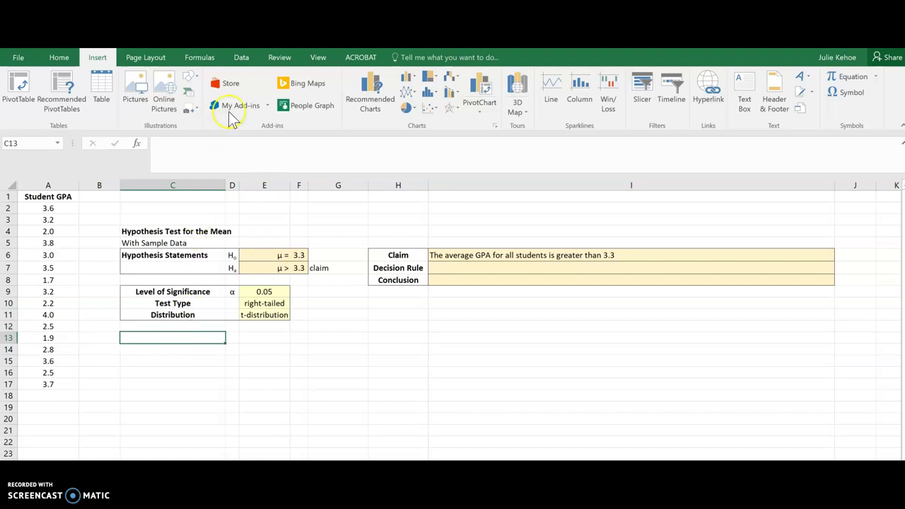
Choose t-Test: Two-Sample Assuming Unequal Variances from Data Analysis
{"action": "left_click", "coordinate": [244, 58]}
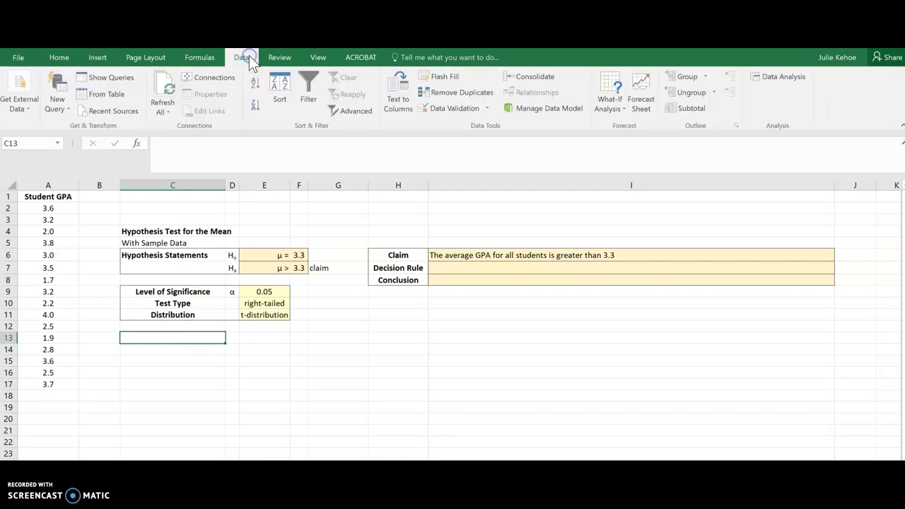
{"action": "left_click", "coordinate": [781, 77]}
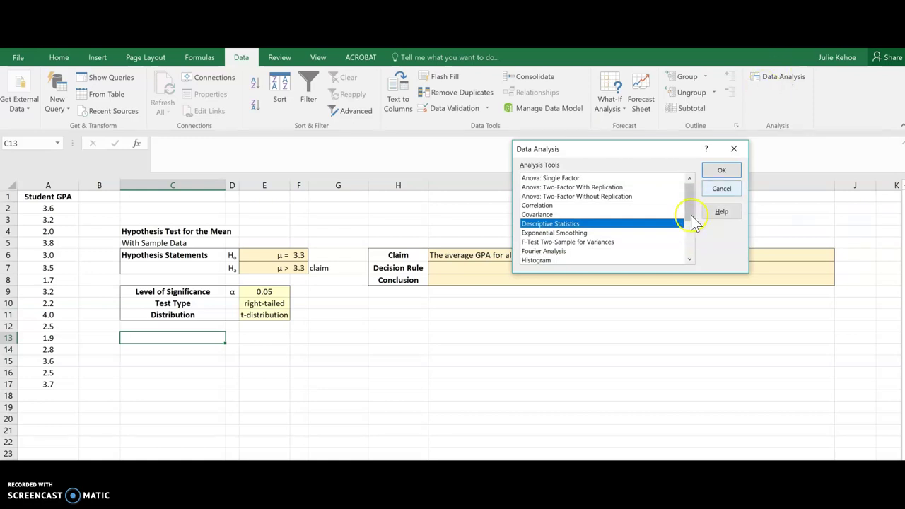
{"action": "left_click", "coordinate": [697, 201]}
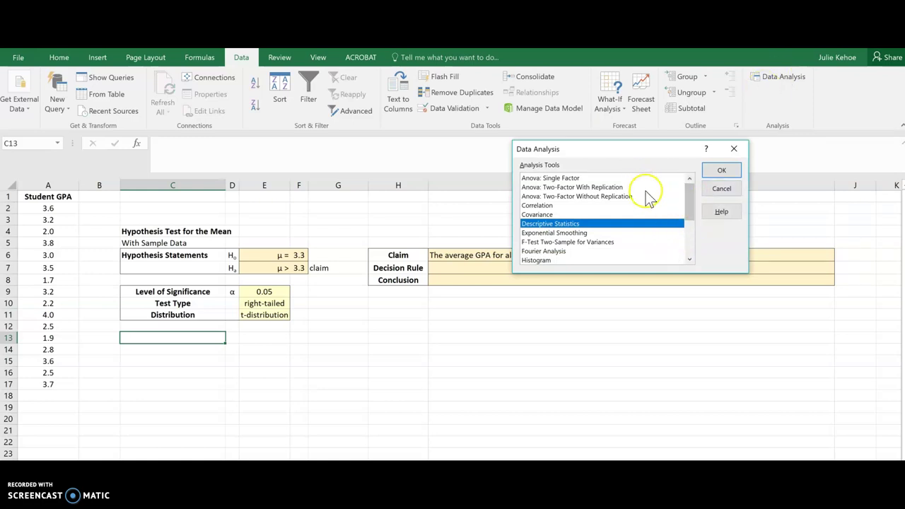
{"action": "left_click", "coordinate": [689, 203]}
{"action": "left_click_drag", "start_coordinate": [691, 205], "coordinate": [702, 249]}
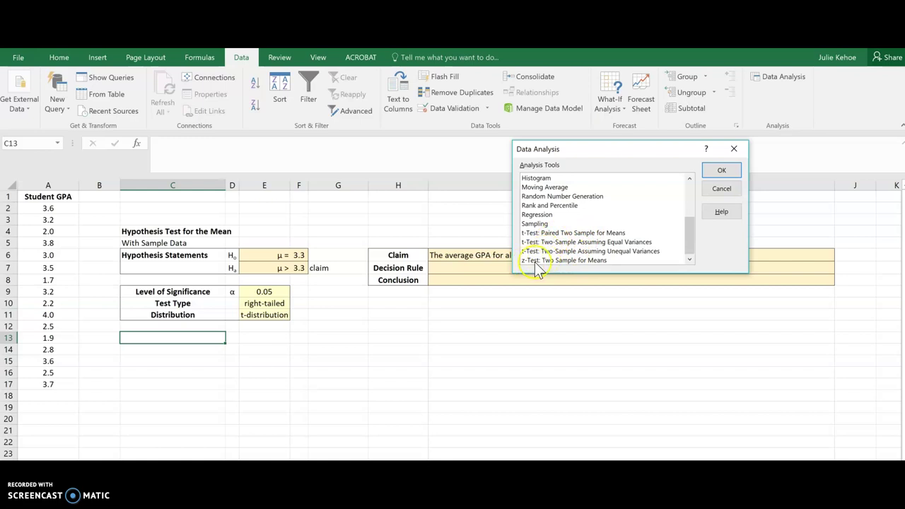
{"action": "left_click", "coordinate": [584, 252]}
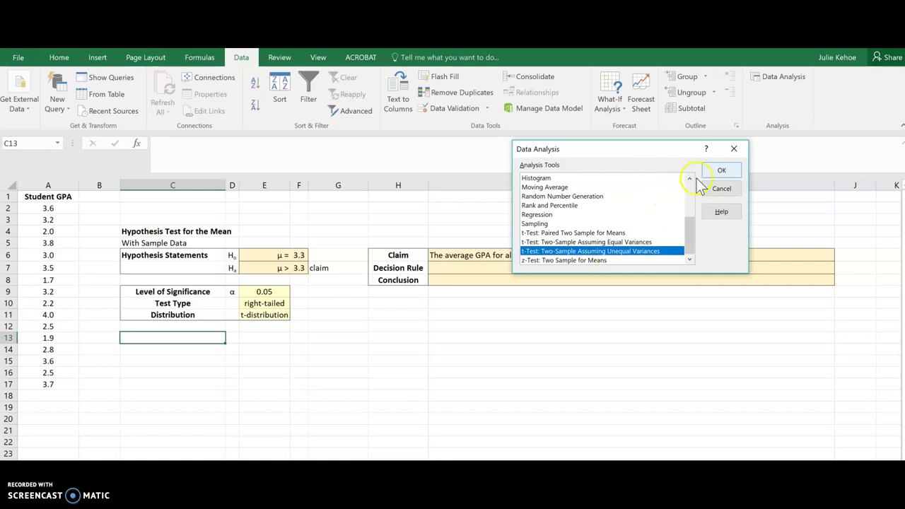
{"action": "left_click", "coordinate": [722, 171]}
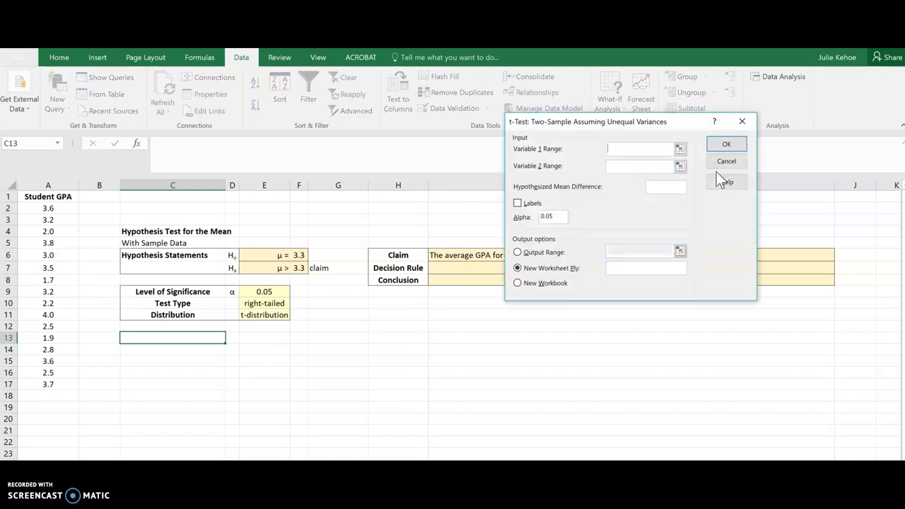
Set Variable 1 Range to $A$1:$A$17, with $B$1 appended after it
{"action": "left_click", "coordinate": [716, 165]}
{"action": "left_click", "coordinate": [680, 150]}
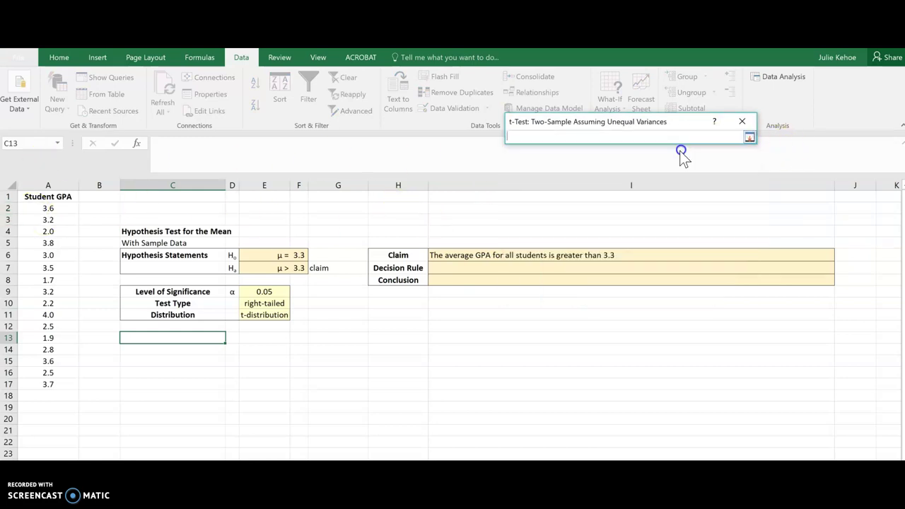
{"action": "left_click", "coordinate": [51, 198]}
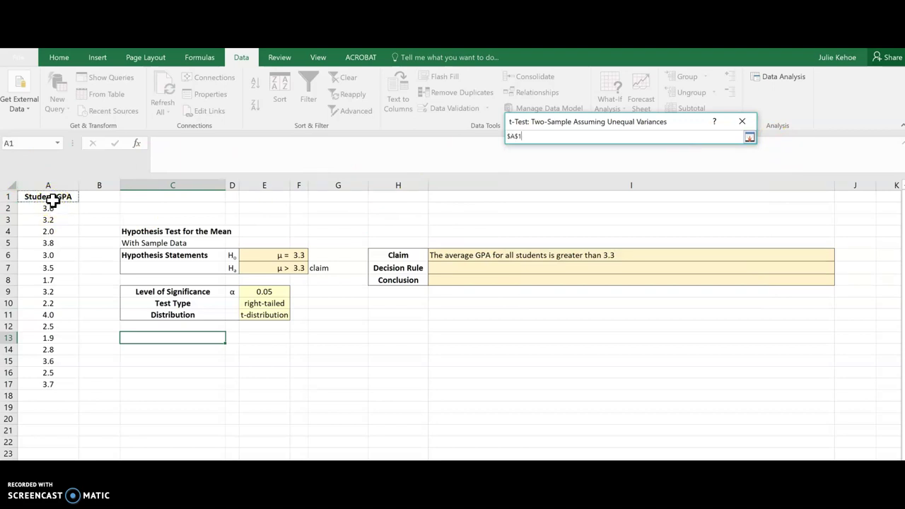
{"action": "left_click_drag", "start_coordinate": [53, 202], "coordinate": [61, 384]}
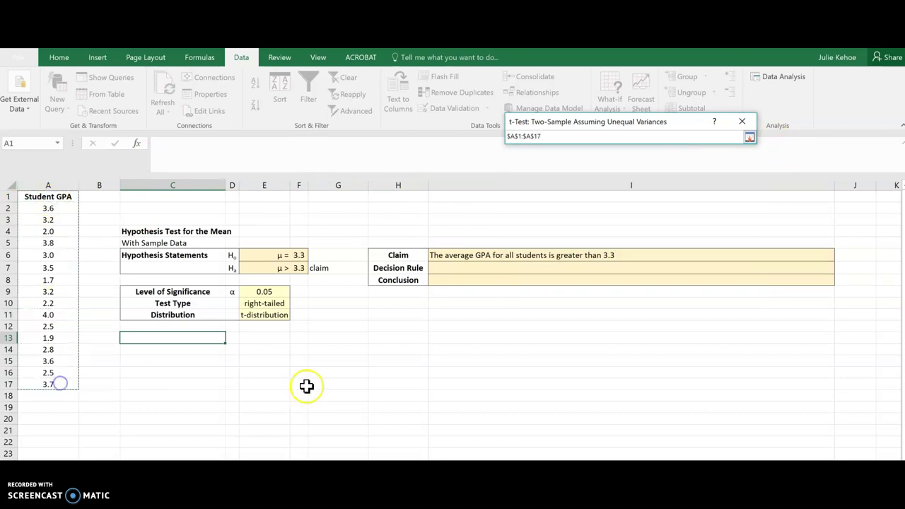
{"action": "left_click", "coordinate": [750, 136]}
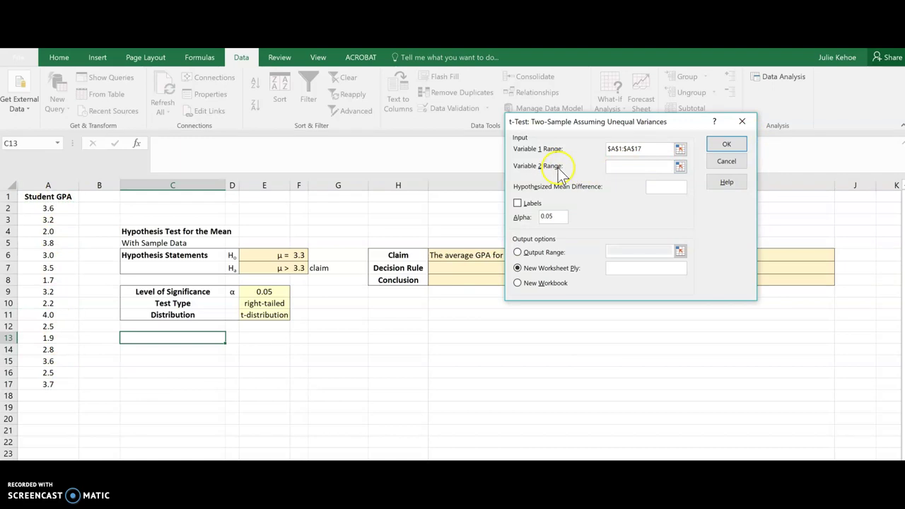
{"action": "left_click", "coordinate": [103, 198]}
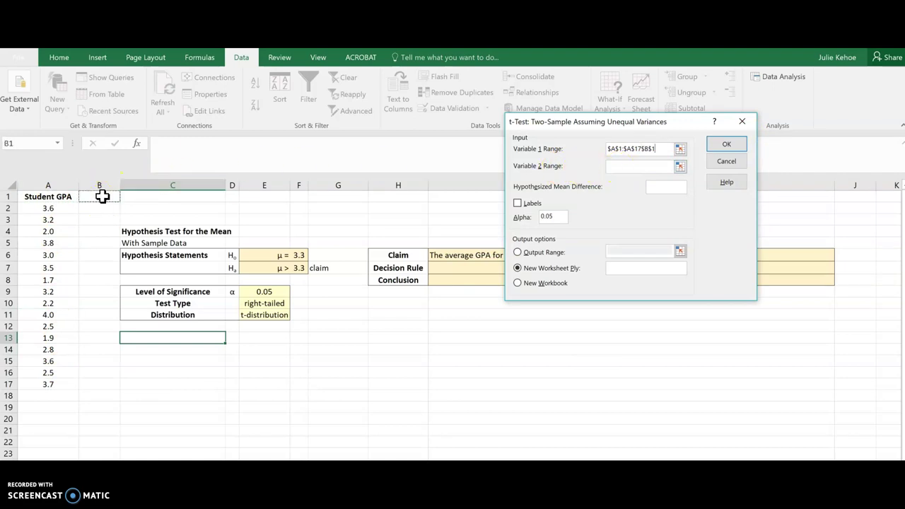
{"action": "type", "text": "Dumm"}
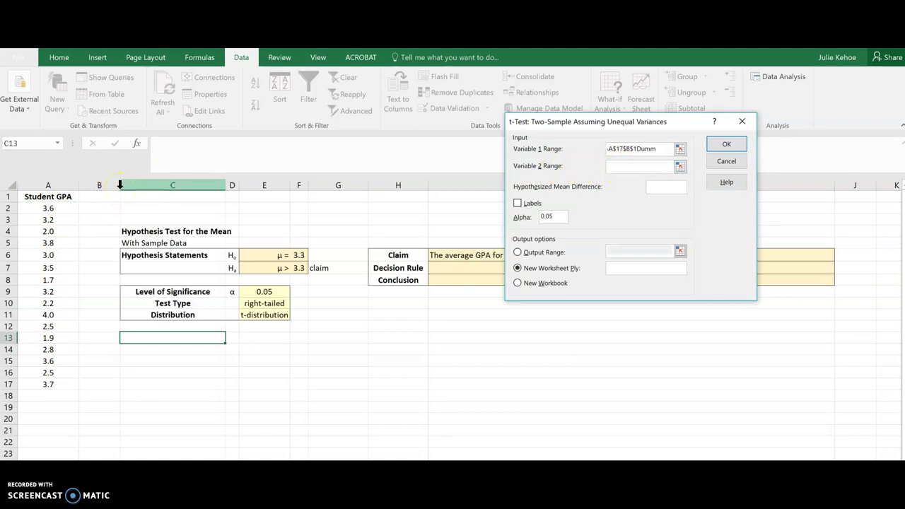
{"action": "key", "text": "BackSpace"}
{"action": "key", "text": "BackSpace"}
{"action": "key", "text": "BackSpace"}
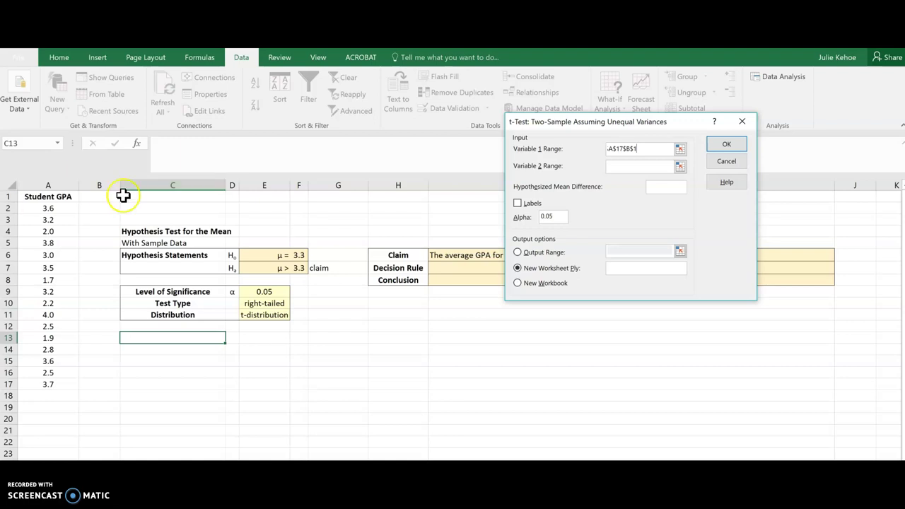
{"action": "left_click", "coordinate": [106, 197]}
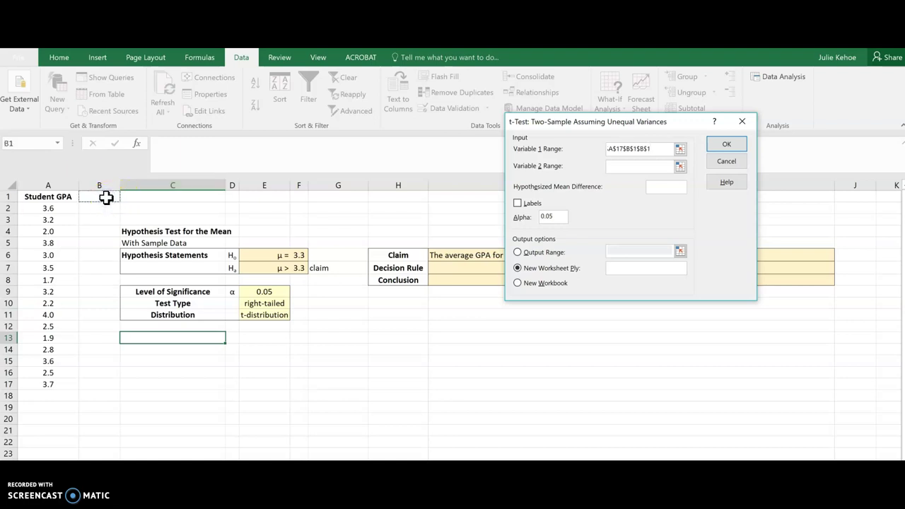
Cancel the t-test and Data Analysis dialogs and return to cell E6
{"action": "left_click", "coordinate": [727, 162]}
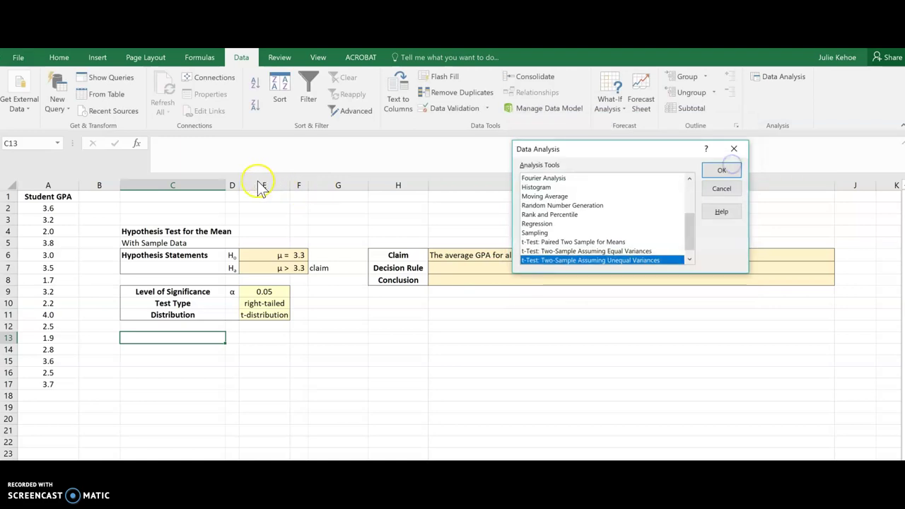
{"action": "left_click", "coordinate": [716, 187]}
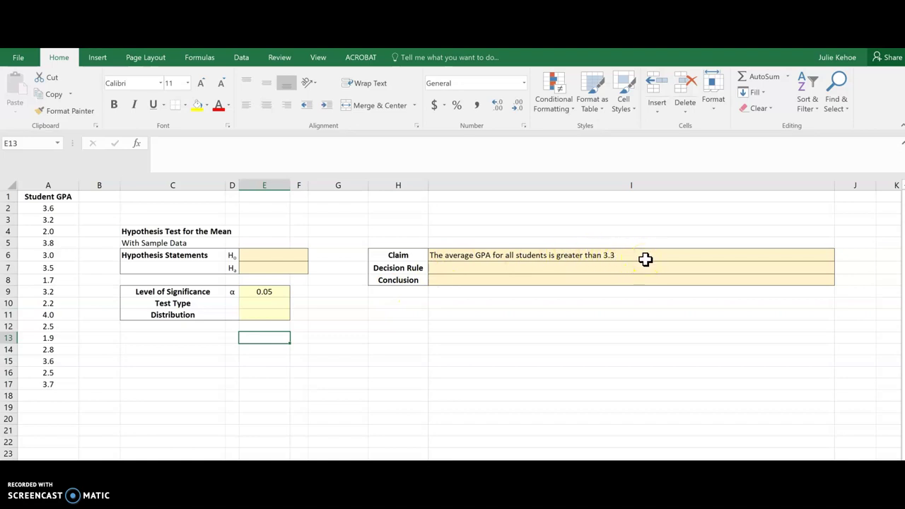
{"action": "left_click", "coordinate": [272, 255]}
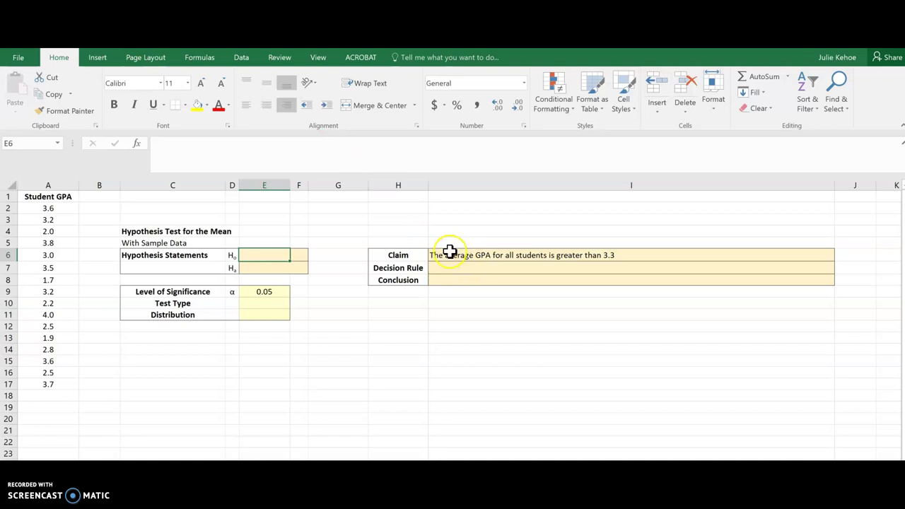
{"action": "left_click", "coordinate": [97, 57]}
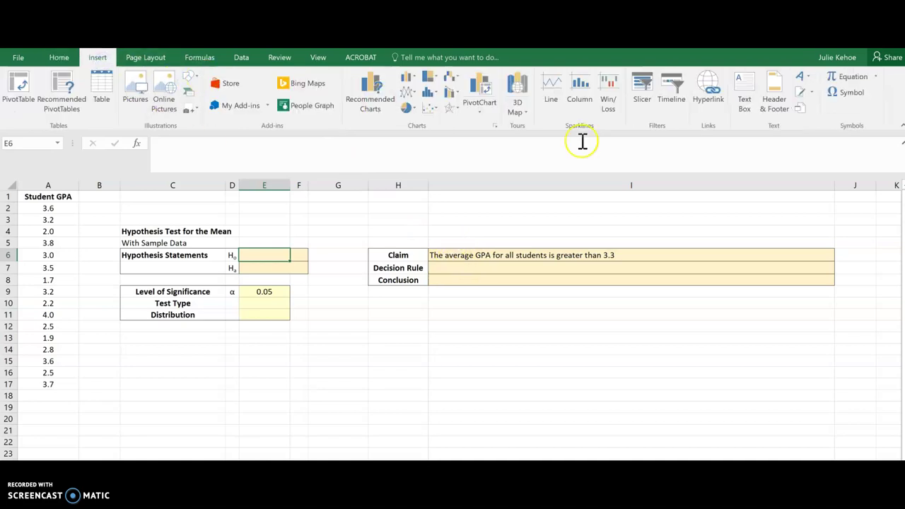
Enter 'μ =' in E6 using the Greek μ symbol, and 3.3 in F6
{"action": "left_click", "coordinate": [858, 99]}
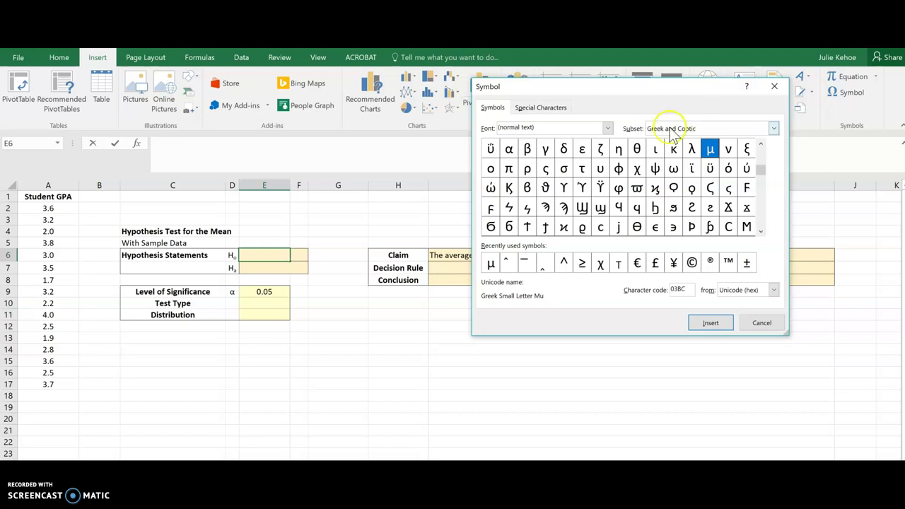
{"action": "left_click", "coordinate": [775, 130]}
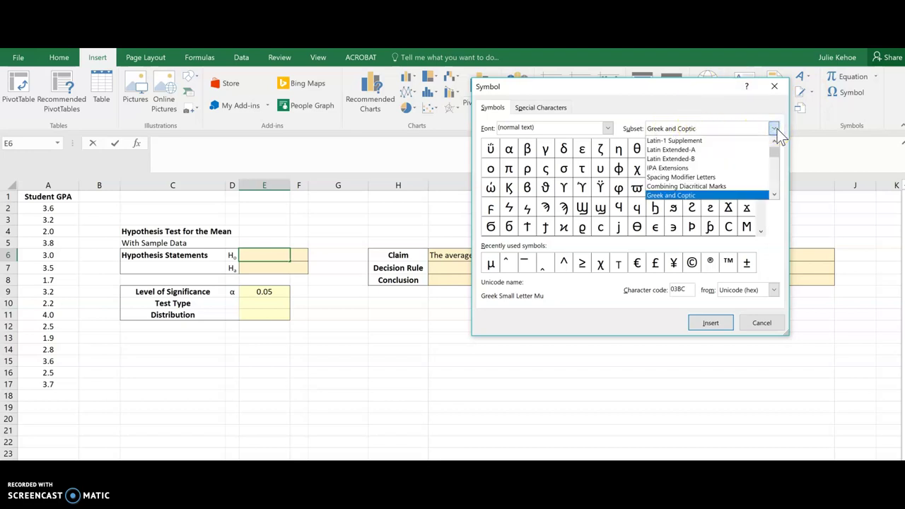
{"action": "left_click", "coordinate": [775, 129]}
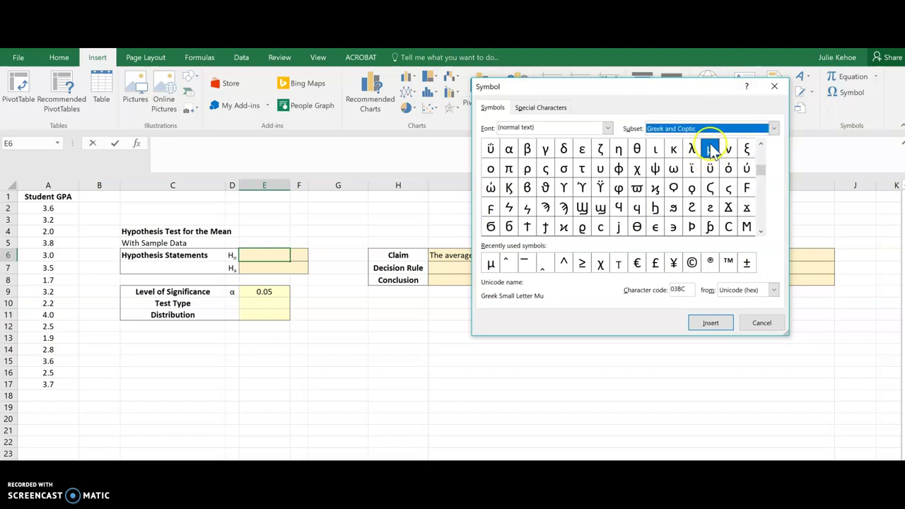
{"action": "left_click", "coordinate": [711, 323]}
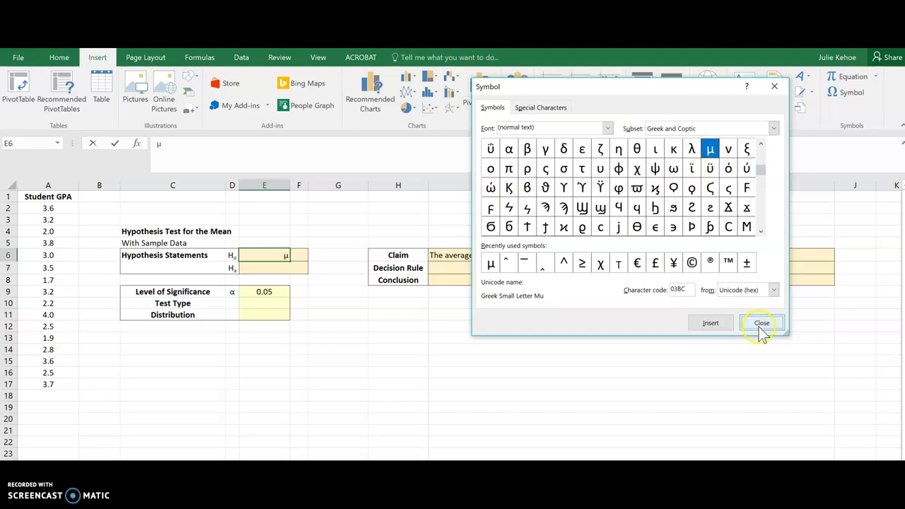
{"action": "left_click", "coordinate": [761, 327]}
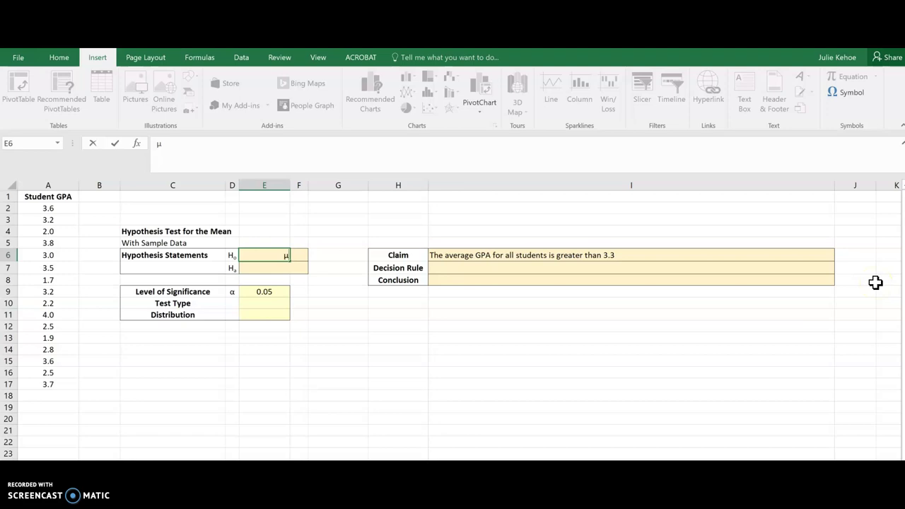
{"action": "type", "text": "="}
{"action": "key", "text": "Tab"}
{"action": "type", "text": "3"}
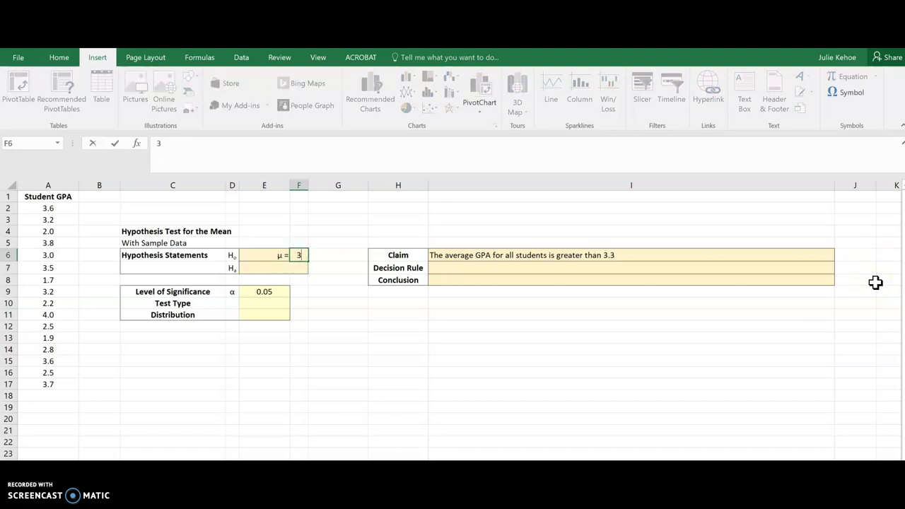
{"action": "type", "text": ".3"}
{"action": "key", "text": "Return"}
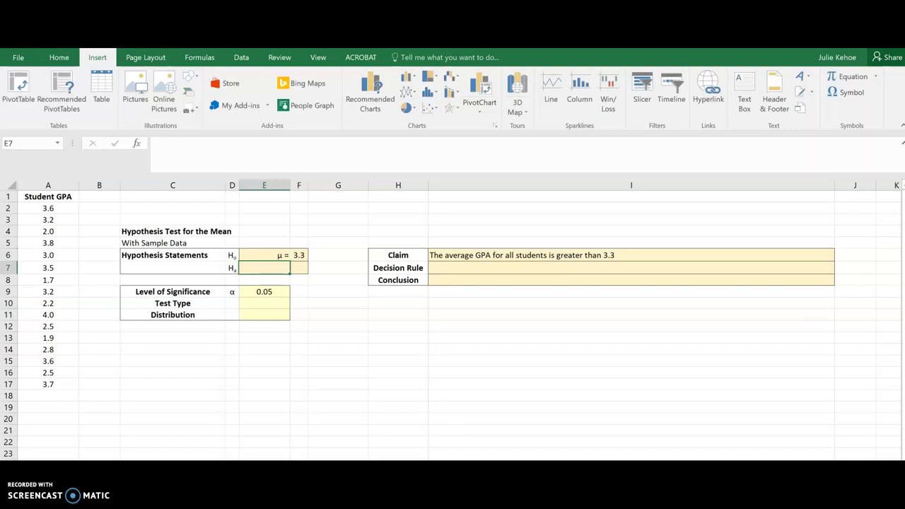
Write 'μ >' in E7 with the μ symbol and 3.3 in F7
{"action": "left_click", "coordinate": [849, 92]}
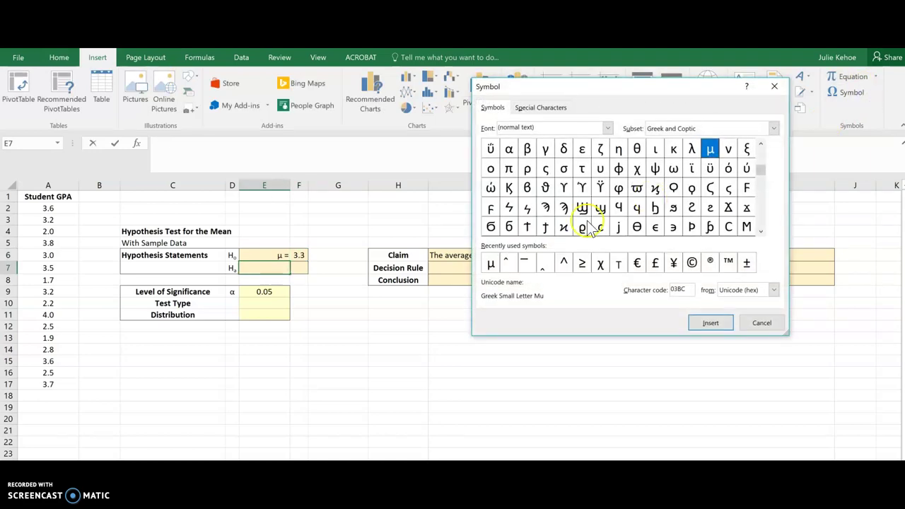
{"action": "left_click", "coordinate": [697, 328]}
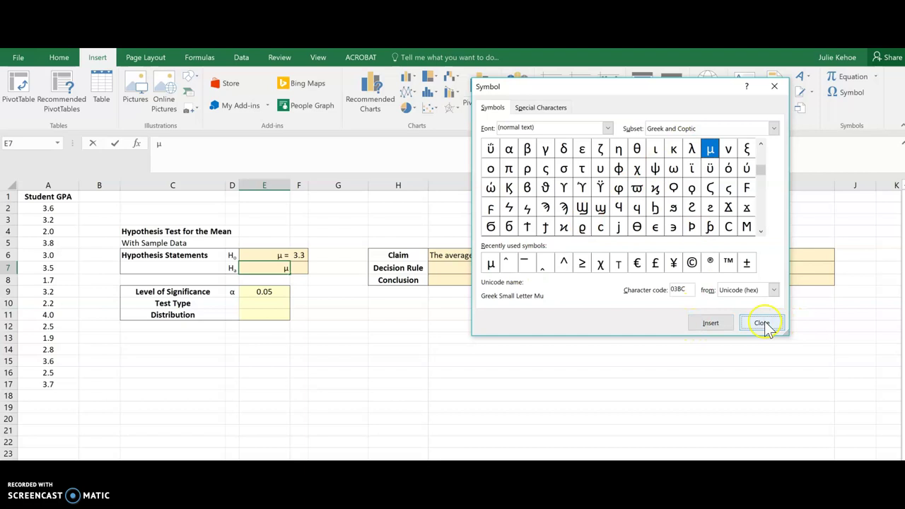
{"action": "left_click", "coordinate": [763, 324]}
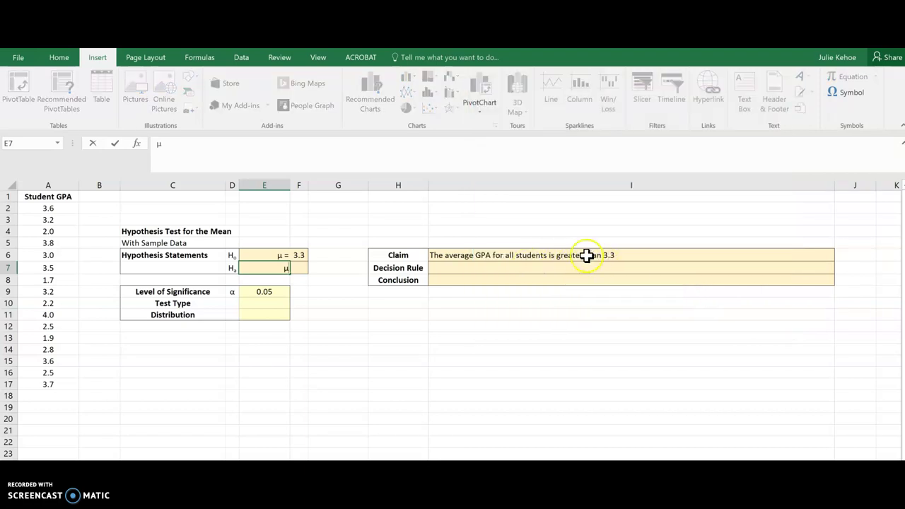
{"action": "type", "text": "="}
{"action": "key", "text": "Return"}
{"action": "key", "text": "Right"}
{"action": "key", "text": "Up"}
{"action": "type", "text": "3.3"}
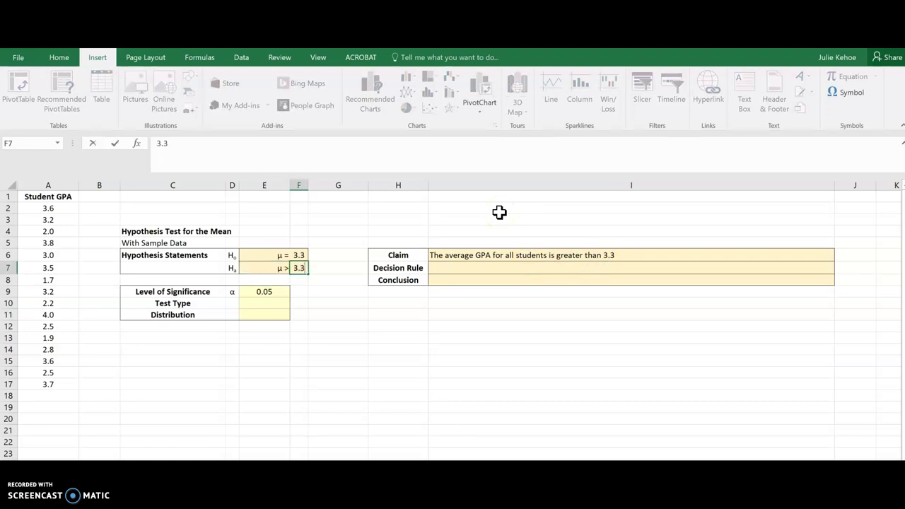
{"action": "key", "text": "Return"}
Label the alternative hypothesis 'claim' in G7
{"action": "key", "text": "Right"}
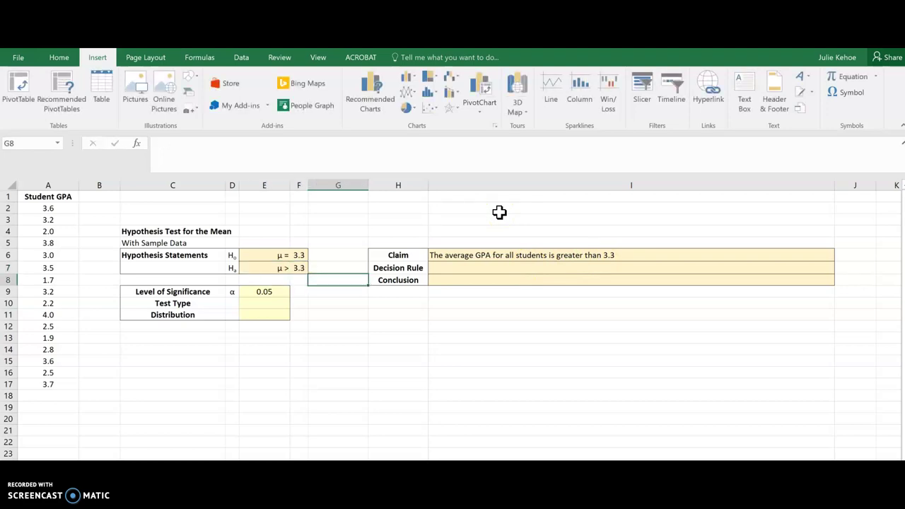
{"action": "key", "text": "Up"}
{"action": "key", "text": "Up"}
{"action": "key", "text": "Down"}
{"action": "key", "text": "F2"}
{"action": "type", "text": "claim"}
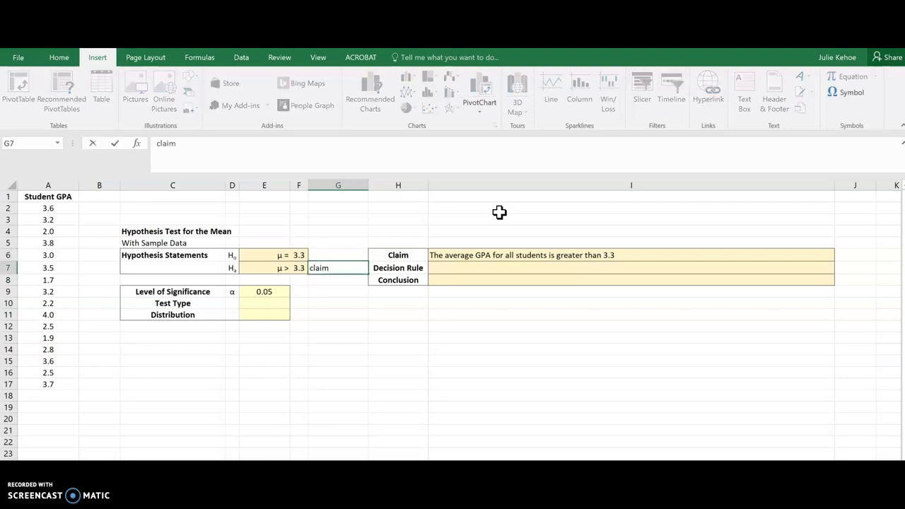
{"action": "key", "text": "Return"}
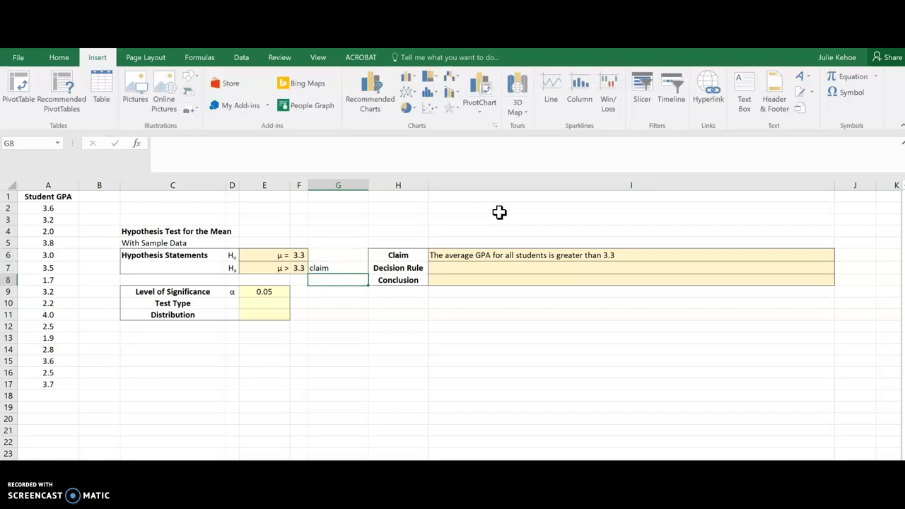
Enter 'right-tailed' in E10 and 't-distribution' in E11
{"action": "left_click", "coordinate": [276, 302]}
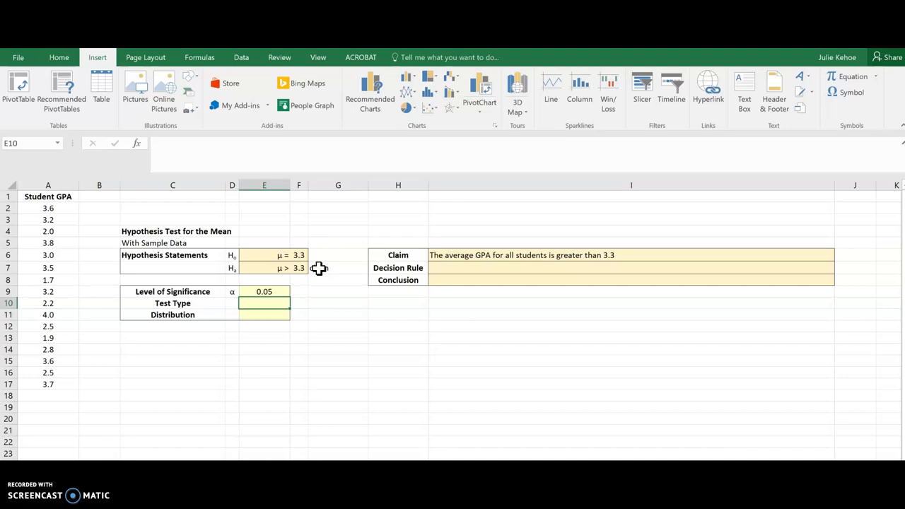
{"action": "type", "text": "right-tailed"}
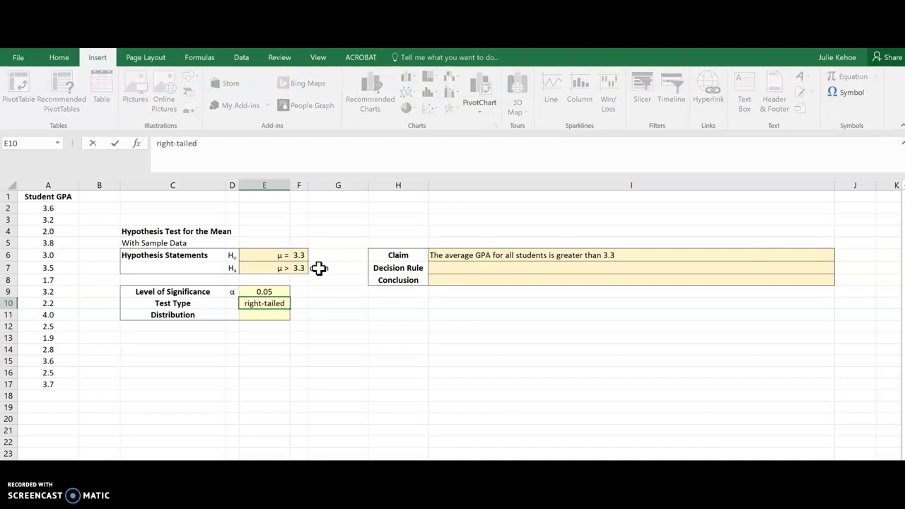
{"action": "key", "text": "Return"}
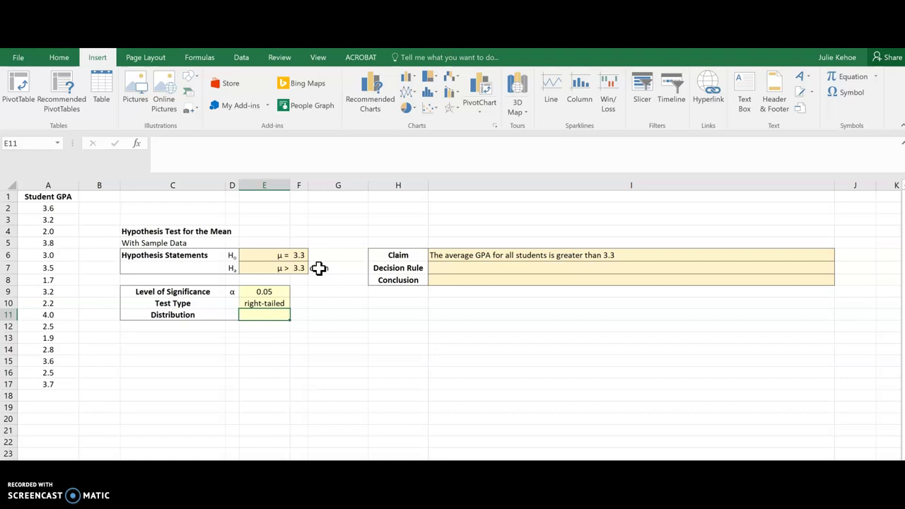
{"action": "type", "text": "t-dis"}
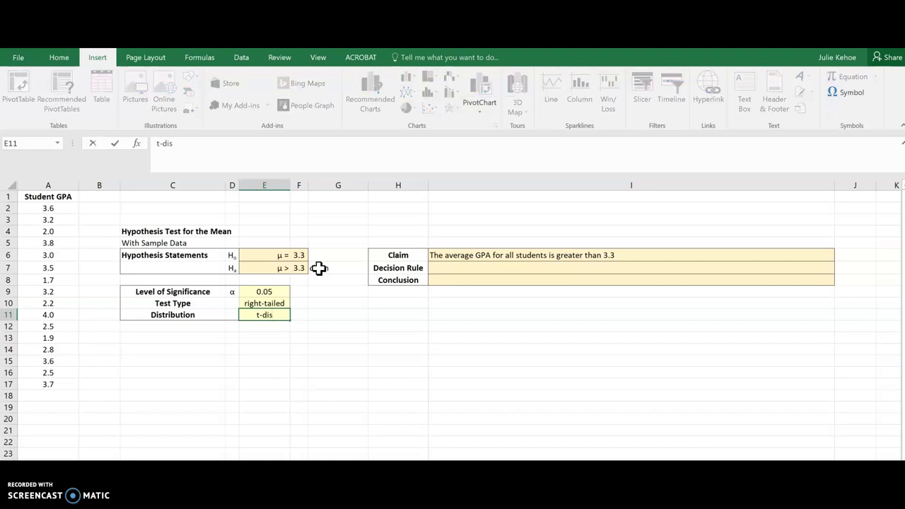
{"action": "type", "text": "tribution"}
{"action": "key", "text": "Return"}
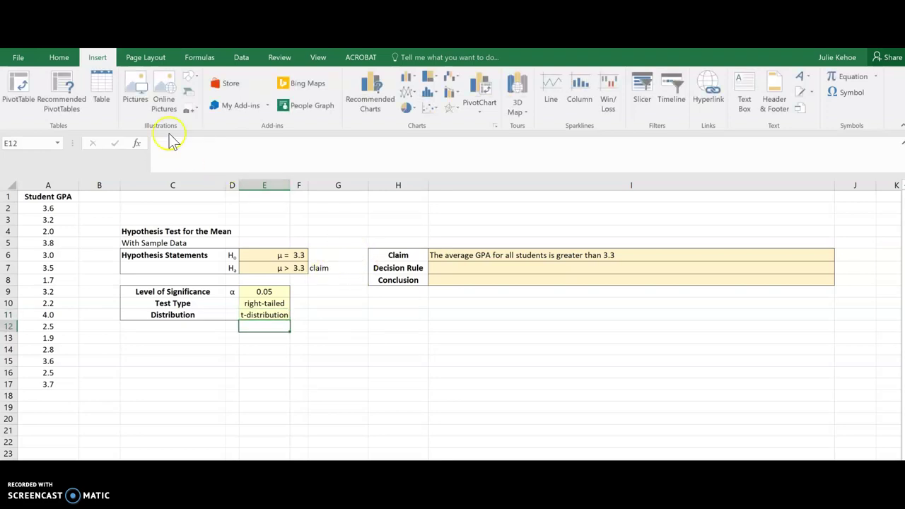
Open Data Analysis and scroll its tool list to the t-test options
{"action": "left_click", "coordinate": [242, 57]}
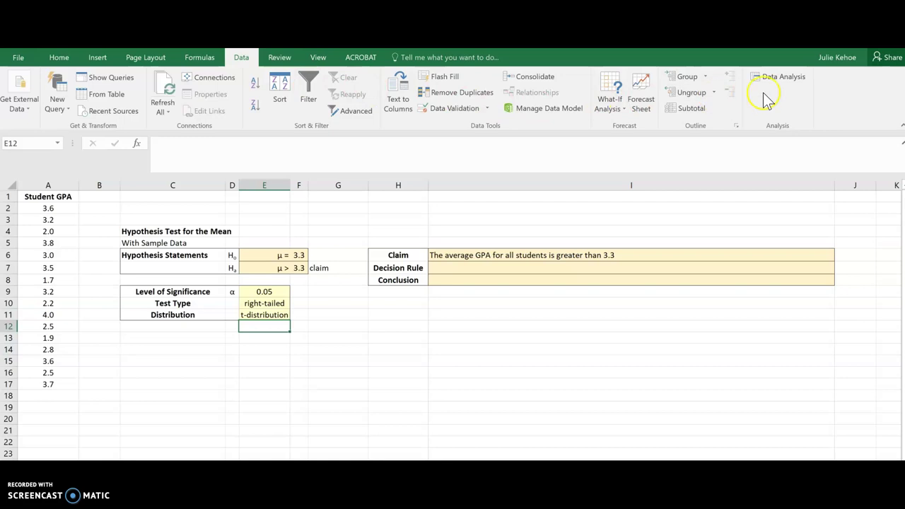
{"action": "left_click", "coordinate": [798, 80]}
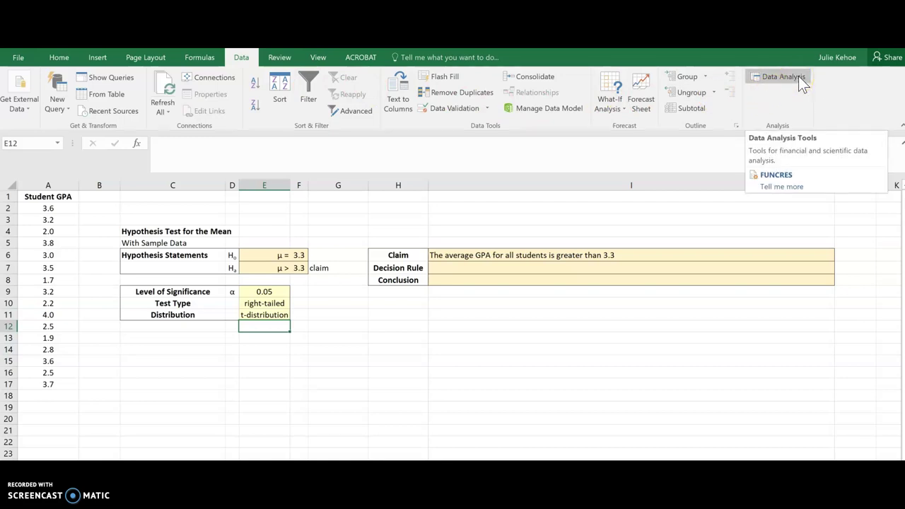
{"action": "left_click", "coordinate": [808, 87]}
{"action": "left_click", "coordinate": [777, 75]}
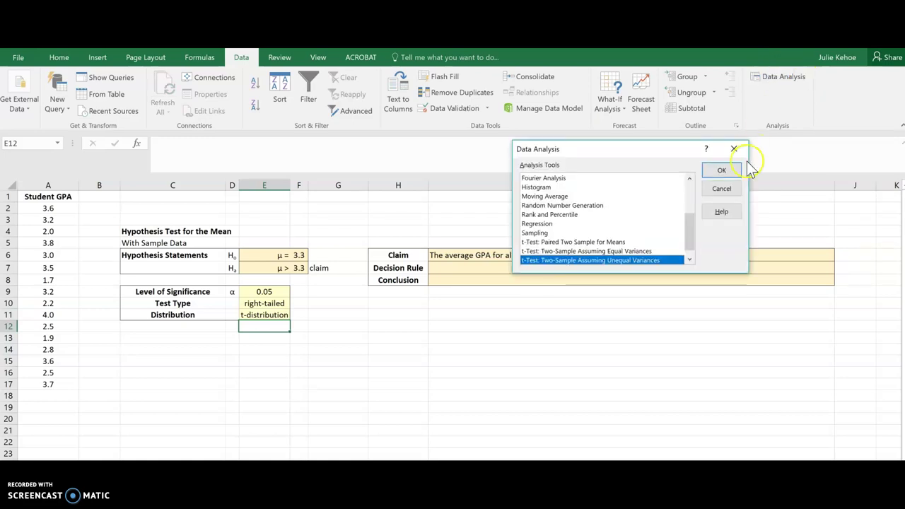
{"action": "mouse_move", "coordinate": [689, 221]}
{"action": "left_mouse_down"}
{"action": "mouse_move", "coordinate": [699, 178]}
{"action": "mouse_move", "coordinate": [701, 228]}
{"action": "left_mouse_up"}
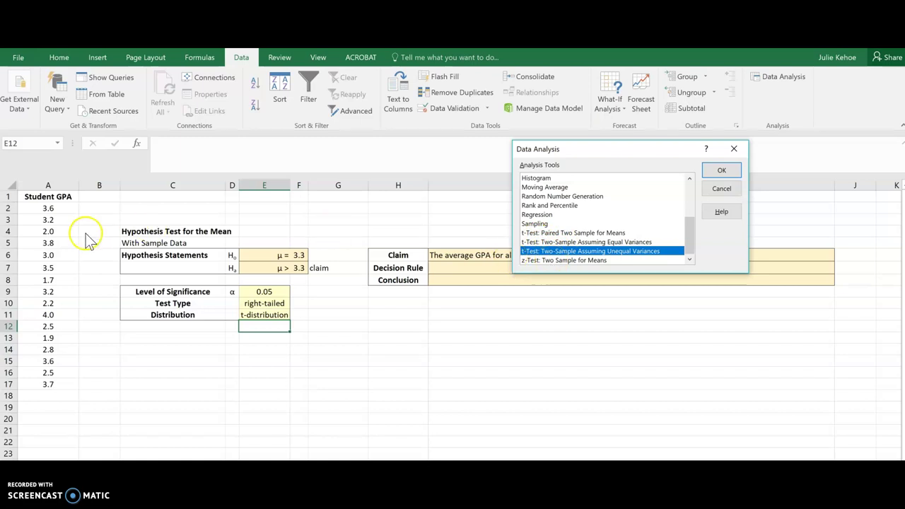
Add a 'dummy' header in B1 with 0 in B2 and B3, then reopen the Data Analysis tool list
{"action": "left_click", "coordinate": [722, 170]}
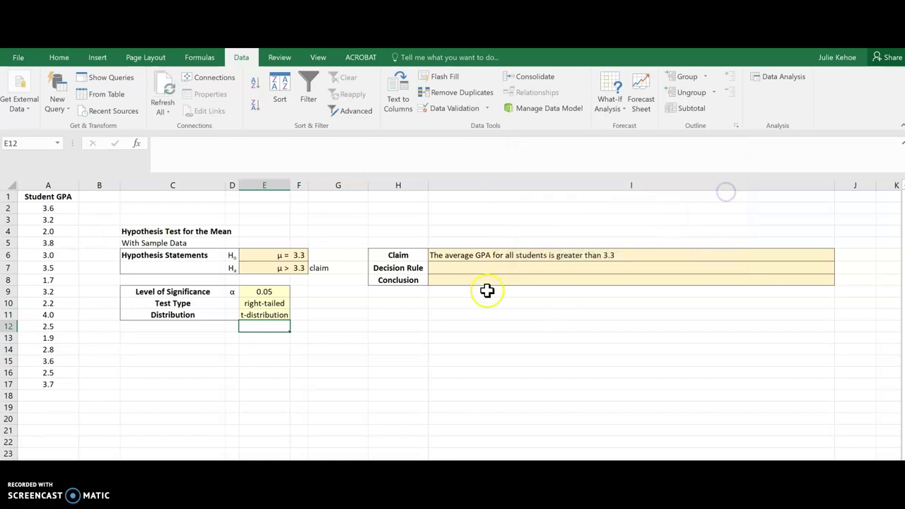
{"action": "left_click", "coordinate": [99, 196]}
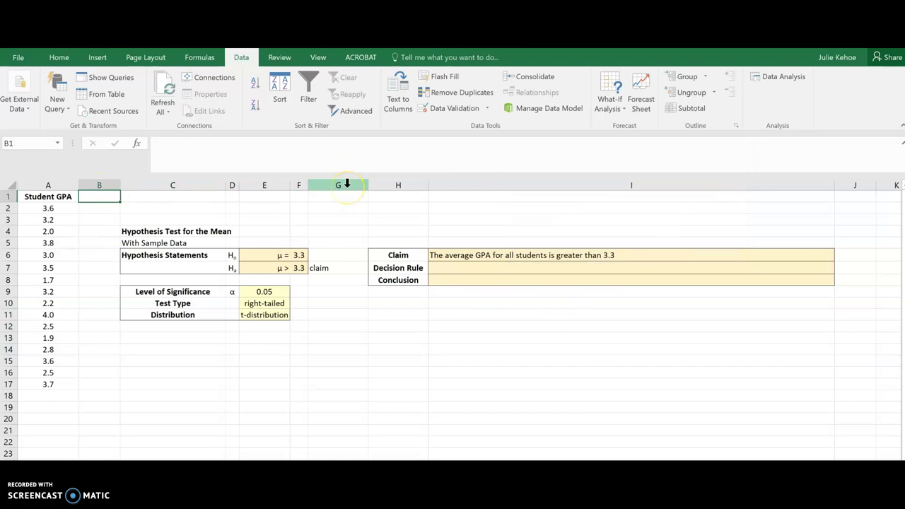
{"action": "type", "text": "dummy"}
{"action": "key", "text": "Return"}
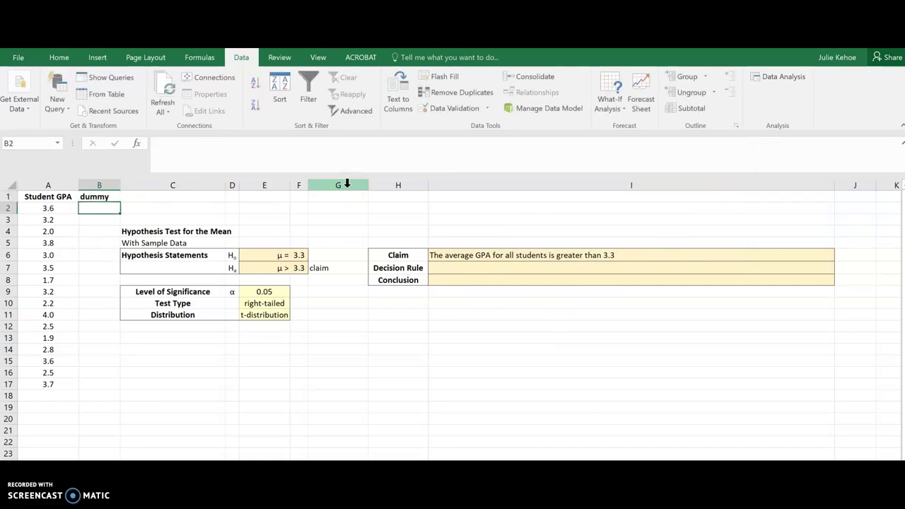
{"action": "type", "text": "0"}
{"action": "key", "text": "Return"}
{"action": "type", "text": "0"}
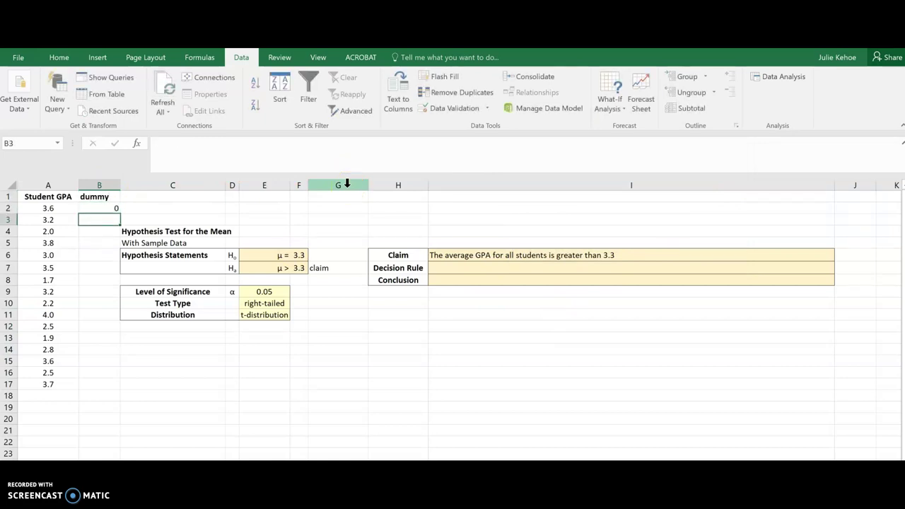
{"action": "key", "text": "Return"}
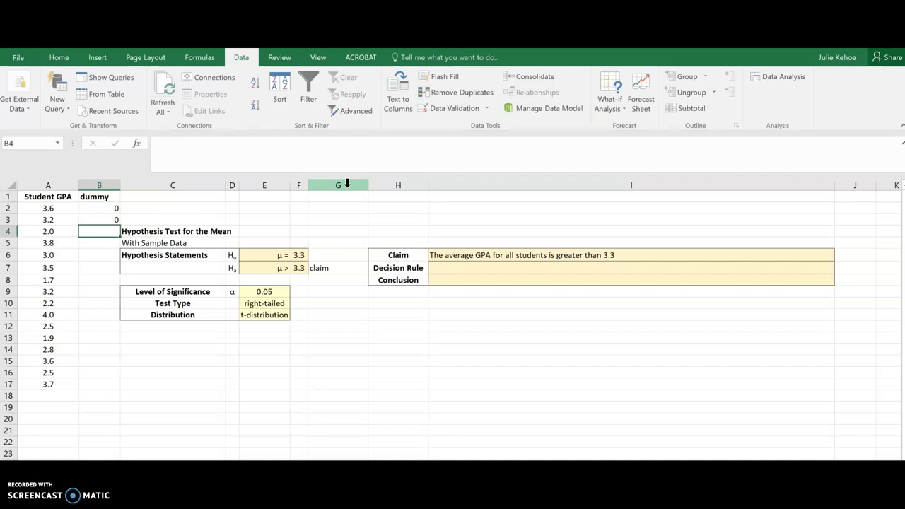
{"action": "left_click", "coordinate": [767, 76]}
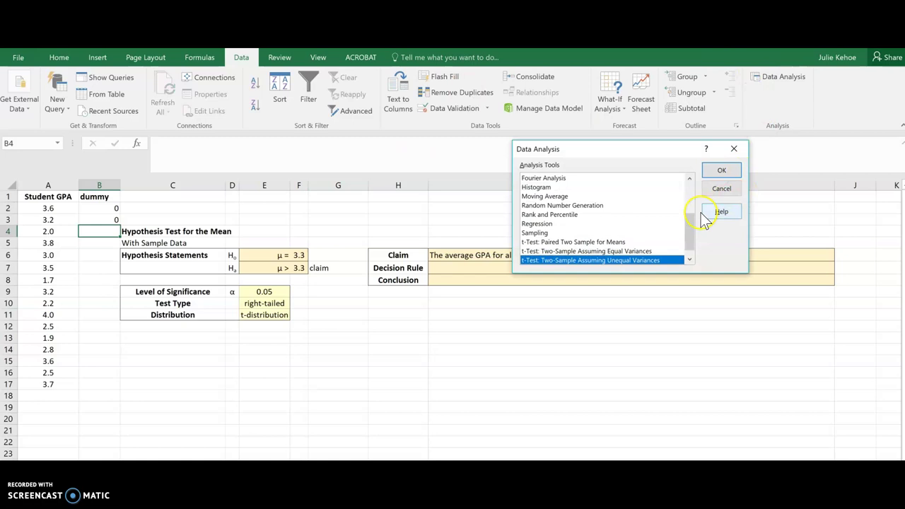
{"action": "scroll", "coordinate": [695, 251], "scroll_direction": "down", "scroll_amount": 1}
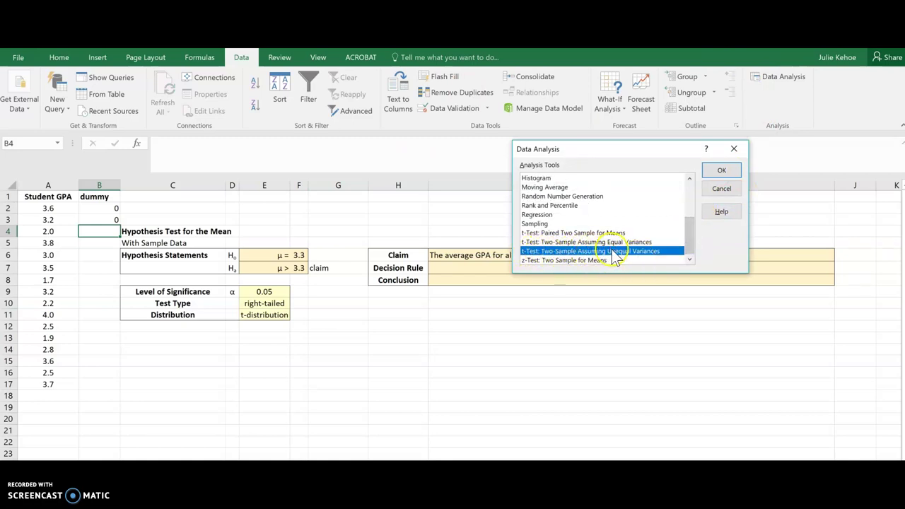
Choose the unequal-variances t-test with Variable 1 $A$1:$A$17 and Variable 2 $B$1:$B$3
{"action": "left_click", "coordinate": [719, 168]}
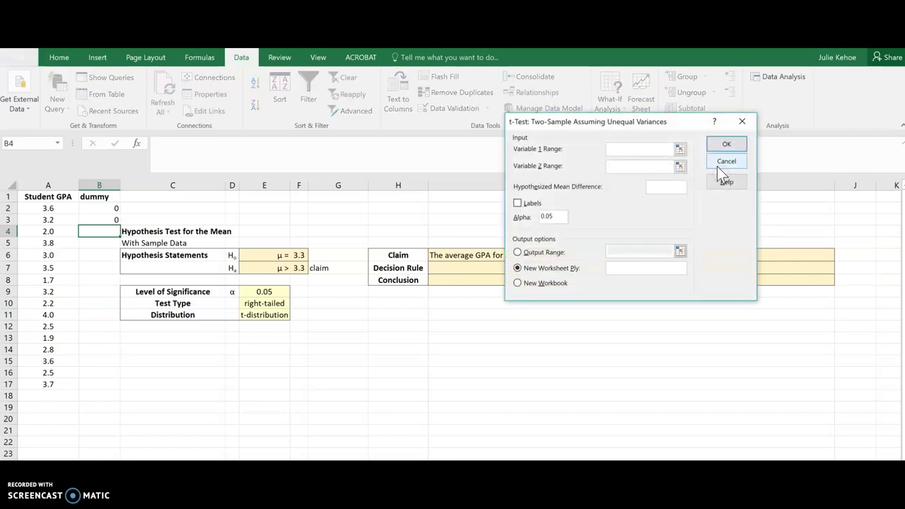
{"action": "left_click", "coordinate": [680, 150]}
{"action": "left_click_drag", "start_coordinate": [45, 196], "coordinate": [71, 379]}
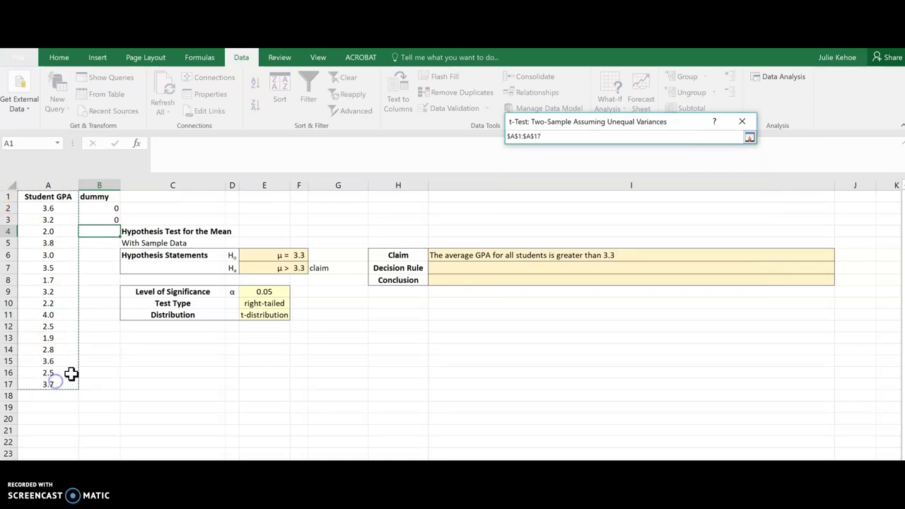
{"action": "left_click", "coordinate": [750, 137]}
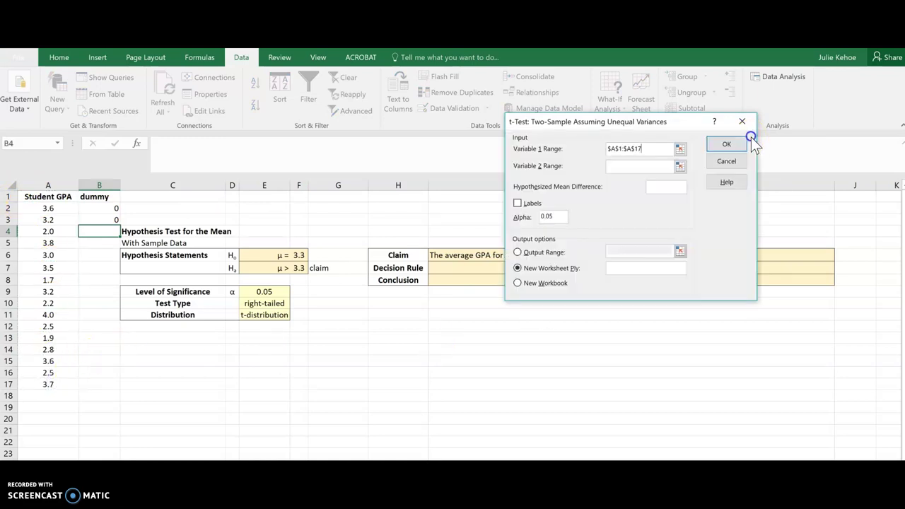
{"action": "left_click", "coordinate": [681, 168]}
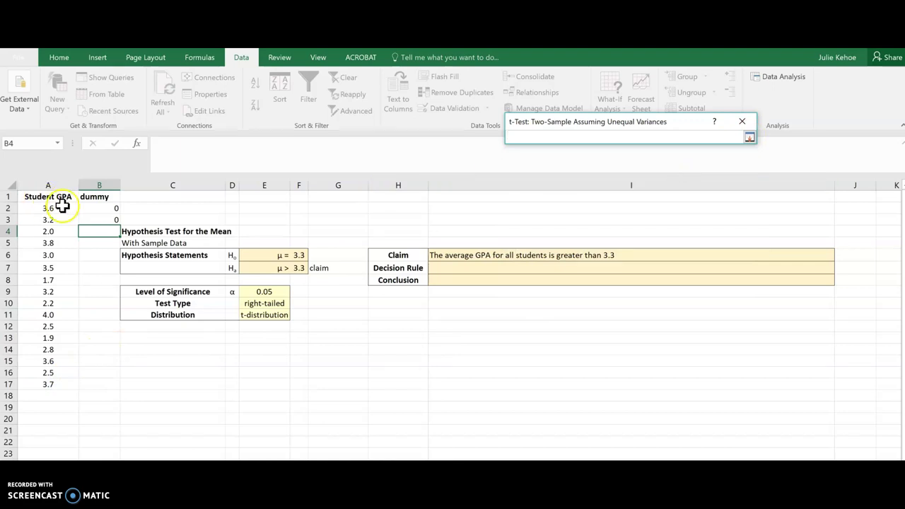
{"action": "left_click_drag", "start_coordinate": [99, 197], "coordinate": [103, 225]}
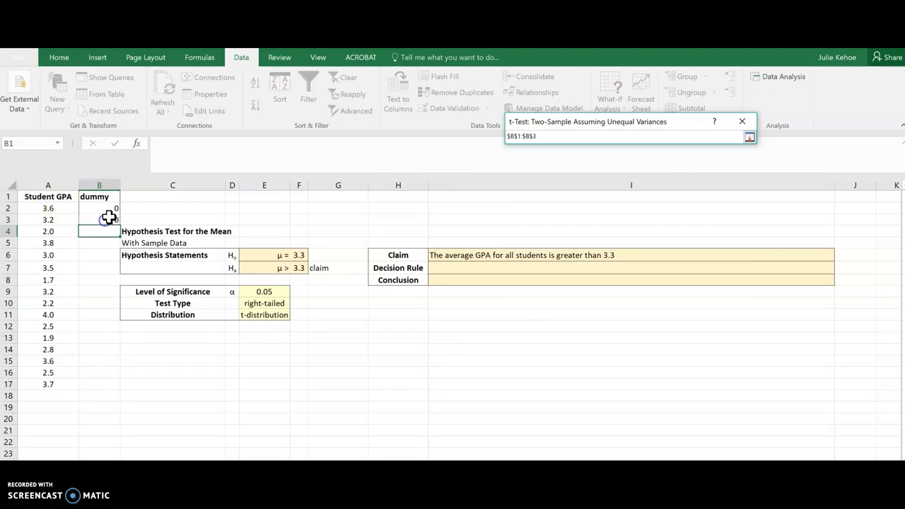
{"action": "left_click", "coordinate": [750, 138]}
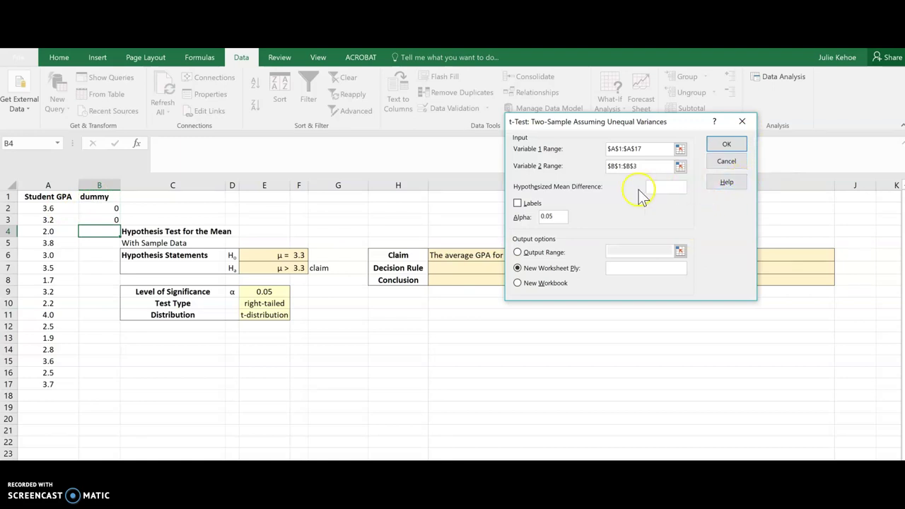
Tick Labels, set hypothesized mean difference 3.3, output to $C$13, and run the test
{"action": "left_click", "coordinate": [519, 205]}
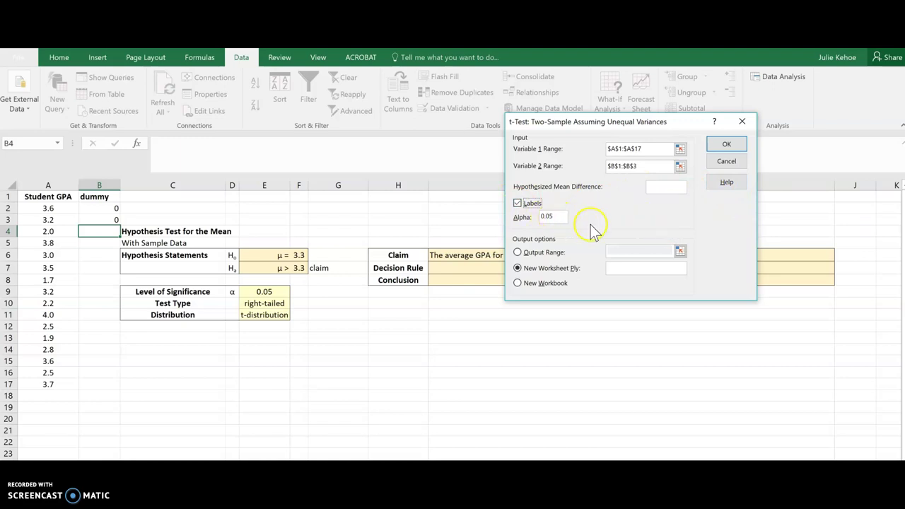
{"action": "left_click", "coordinate": [657, 188]}
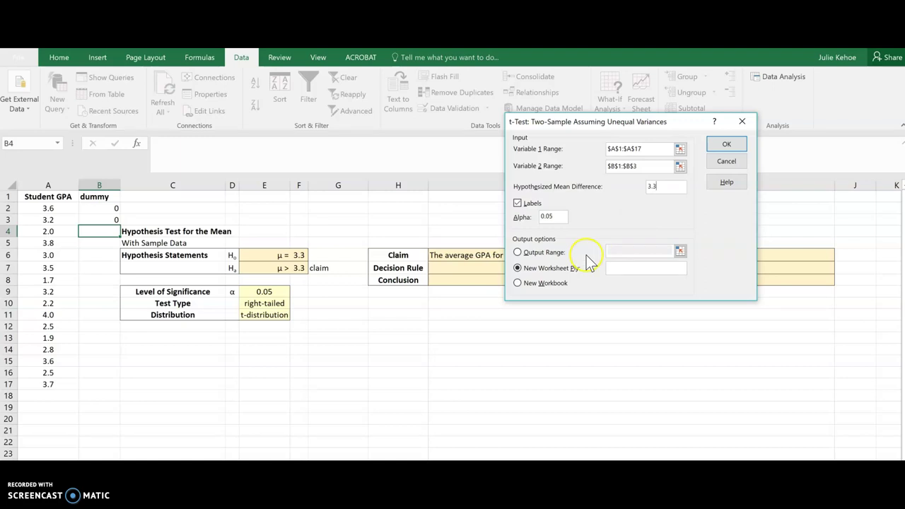
{"action": "left_click", "coordinate": [518, 253]}
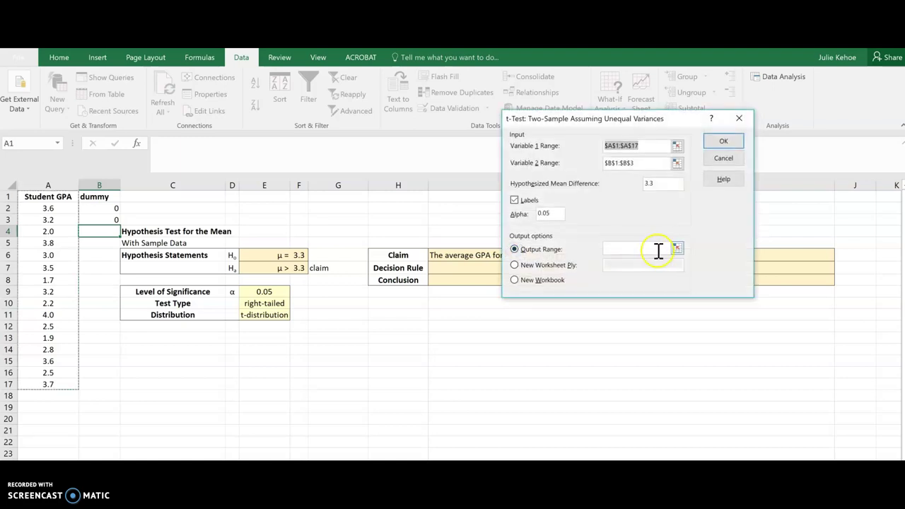
{"action": "left_click", "coordinate": [677, 248]}
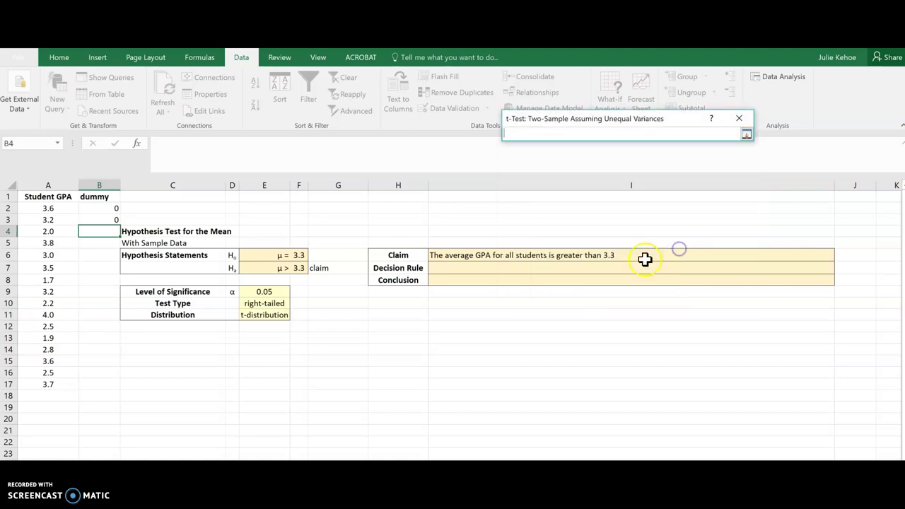
{"action": "left_click", "coordinate": [167, 338]}
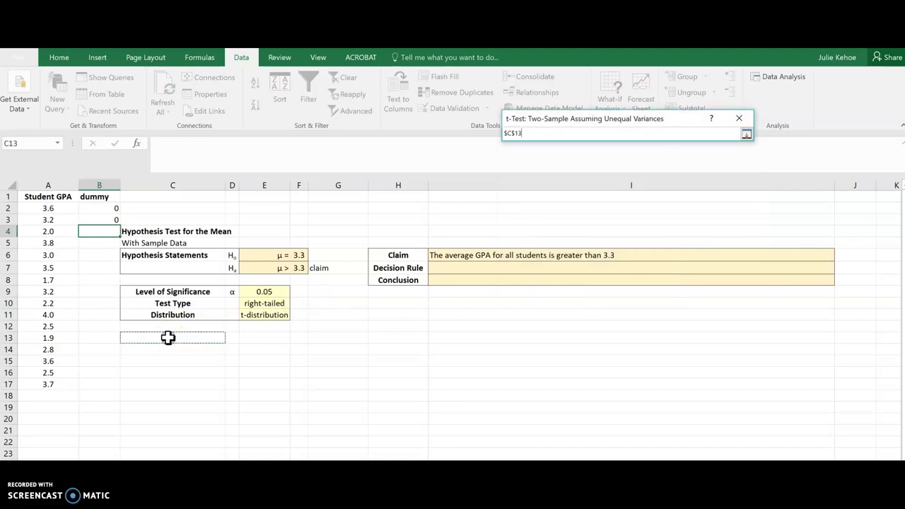
{"action": "left_click", "coordinate": [747, 133]}
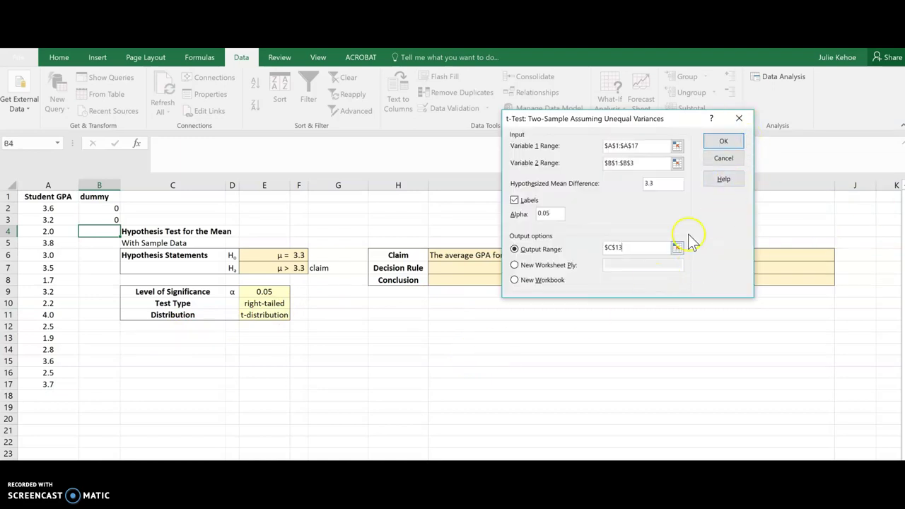
{"action": "left_click", "coordinate": [726, 142]}
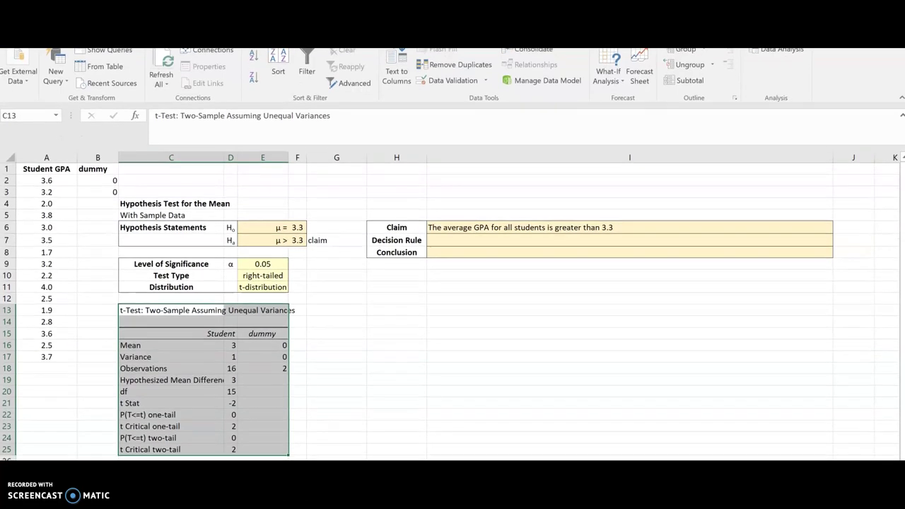
Clear the dummy column's statistics from the output and widen column D
{"action": "left_click", "coordinate": [385, 392]}
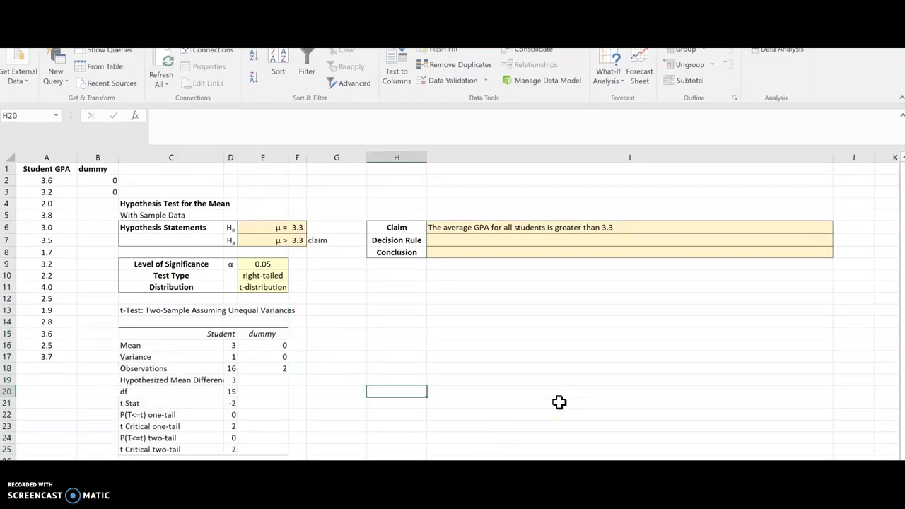
{"action": "left_click_drag", "start_coordinate": [248, 333], "coordinate": [261, 367]}
{"action": "key", "text": "Delete"}
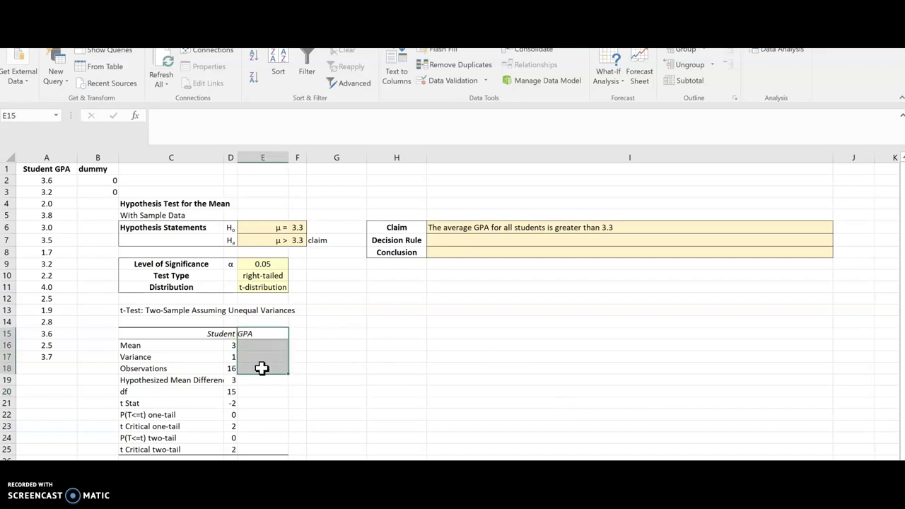
{"action": "double_click", "coordinate": [237, 153]}
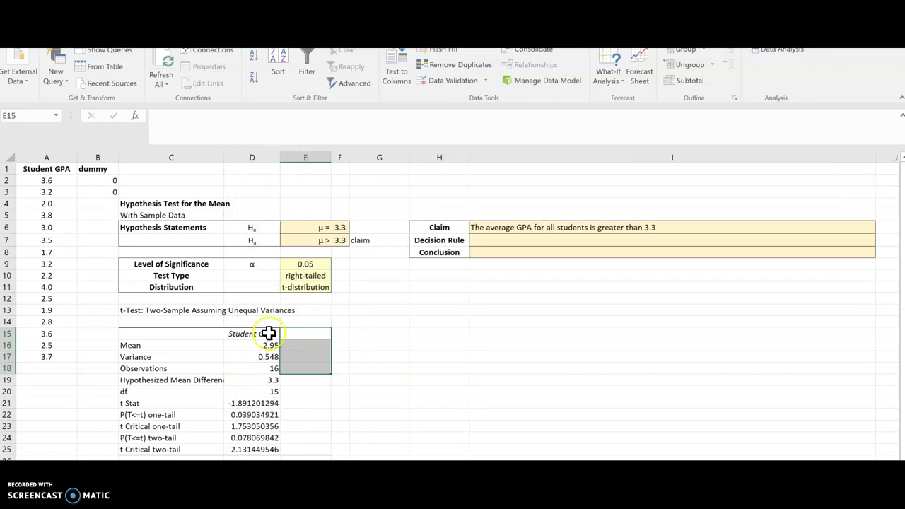
Retitle the output in C13 as 't-Test: One-Sample for Mean'
{"action": "left_click", "coordinate": [148, 316]}
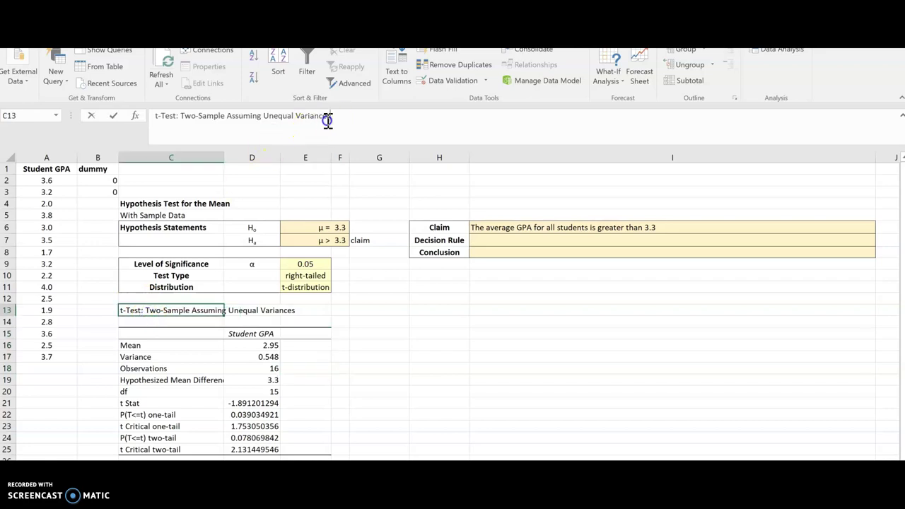
{"action": "left_click_drag", "start_coordinate": [327, 117], "coordinate": [180, 118]}
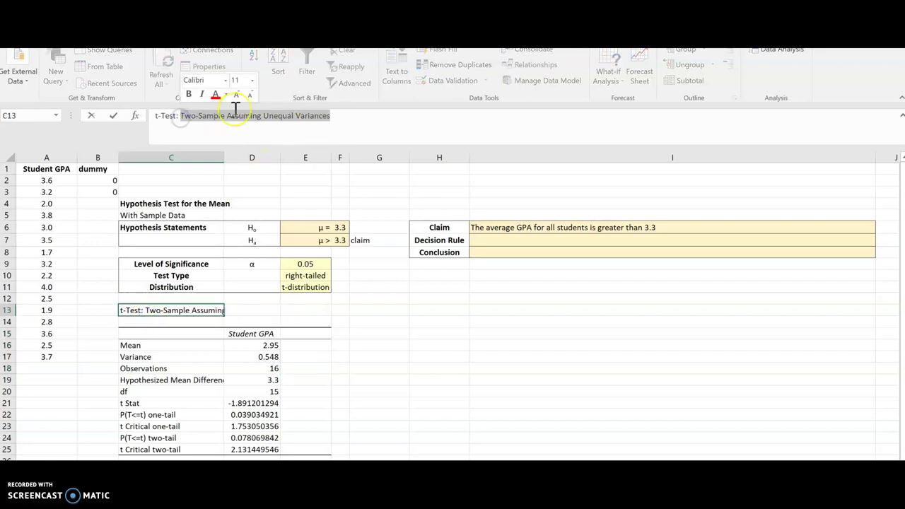
{"action": "type", "text": "One-S"}
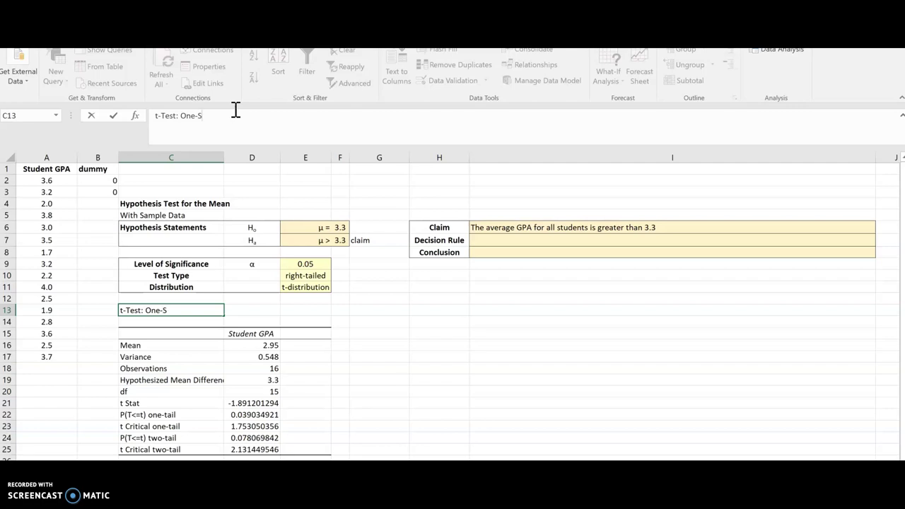
{"action": "type", "text": "ample for Mean"}
{"action": "key", "text": "Return"}
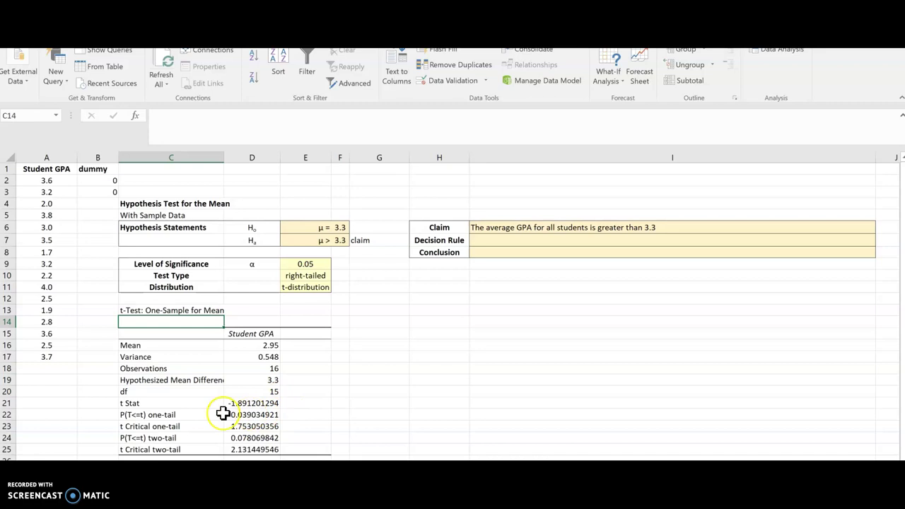
Label the one-tail p-value 'left-tailed' in E22
{"action": "left_click", "coordinate": [186, 415]}
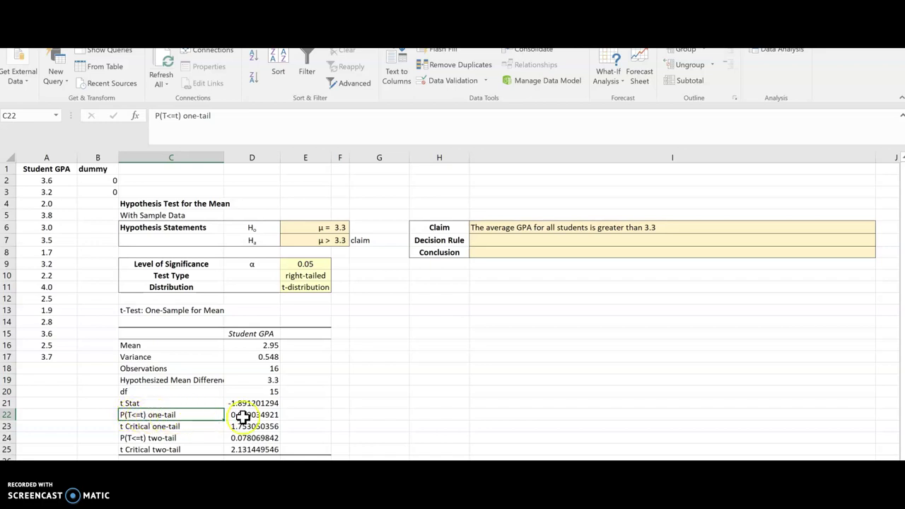
{"action": "left_click", "coordinate": [296, 417]}
{"action": "type", "text": "left"}
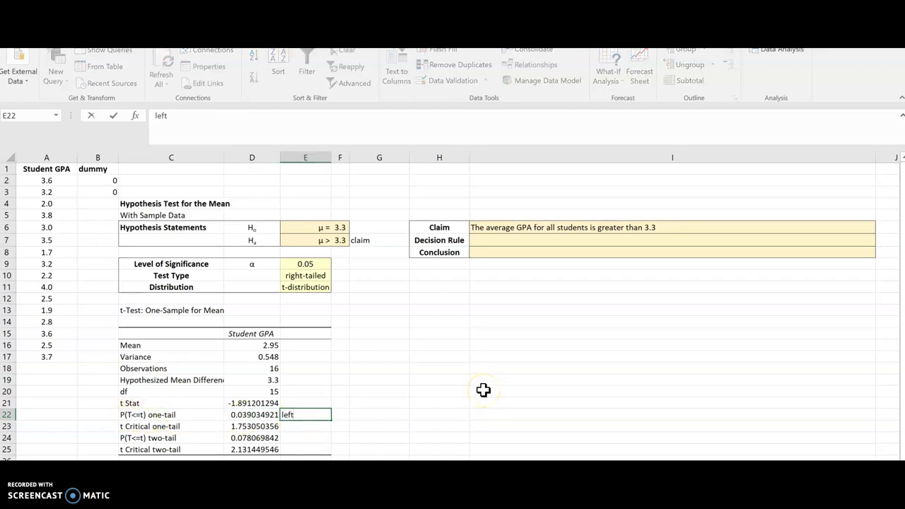
{"action": "type", "text": "-tailed"}
{"action": "key", "text": "Return"}
{"action": "key", "text": "Return"}
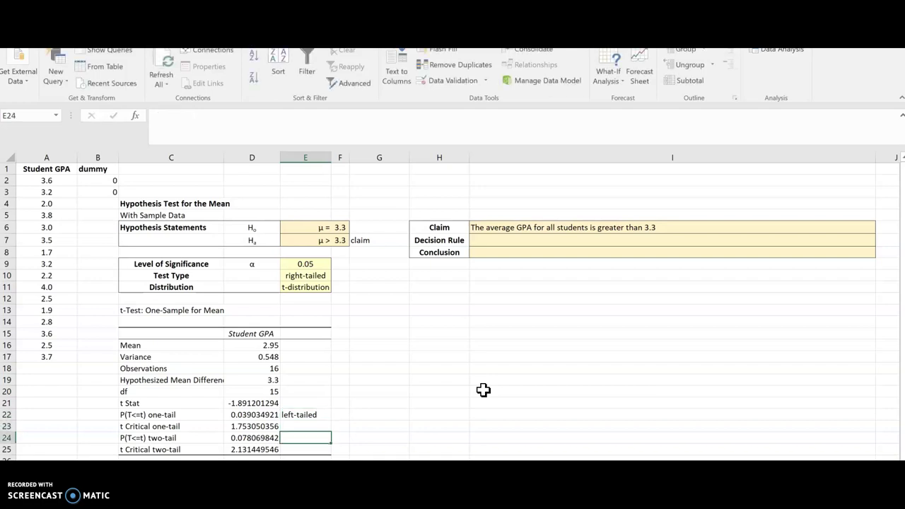
Label the two-tail p-value 'two-tailed' and check the full one-tail value in D22
{"action": "type", "text": "tw"}
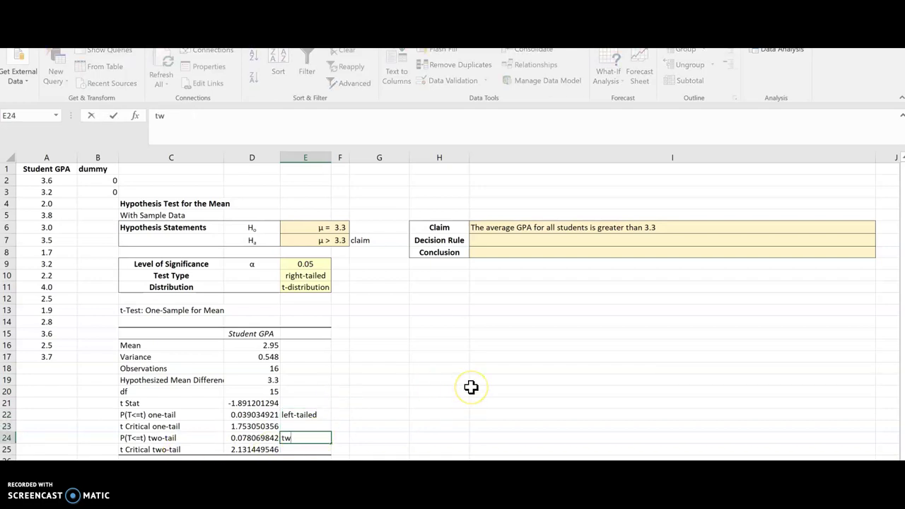
{"action": "type", "text": "ot"}
{"action": "key", "text": "BackSpace"}
{"action": "key", "text": "BackSpace"}
{"action": "type", "text": "-tailed"}
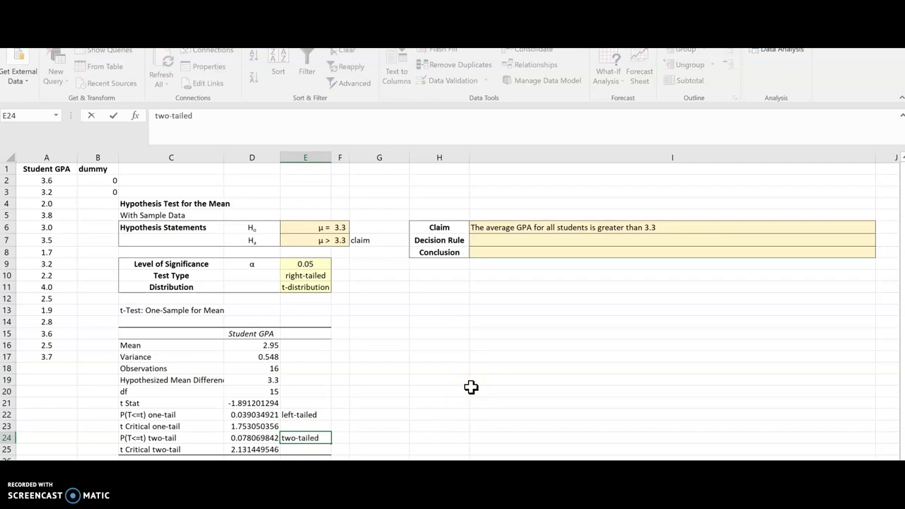
{"action": "key", "text": "Return"}
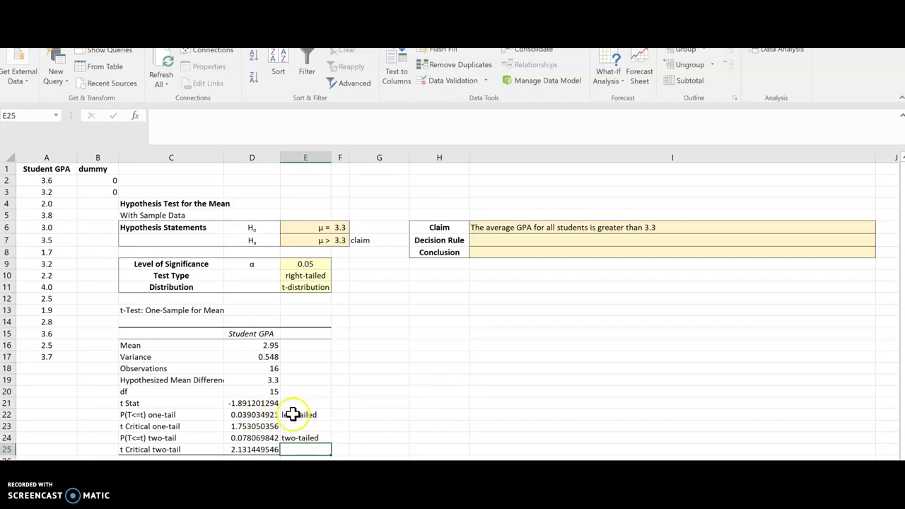
{"action": "left_click", "coordinate": [266, 415]}
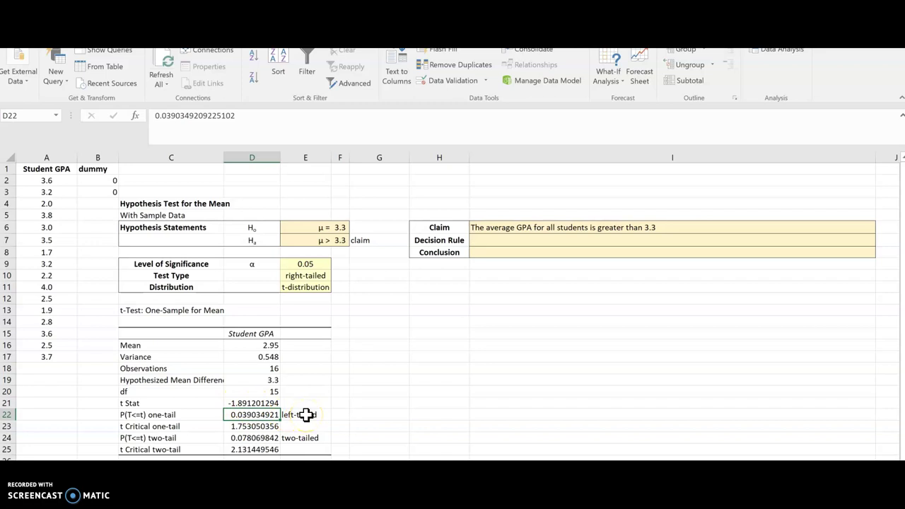
Label G22 'right-tailed', compute =1-D22 (0.960965079) in H22, and note '> alpha' beside it
{"action": "left_click", "coordinate": [379, 415]}
{"action": "type", "text": "right-"}
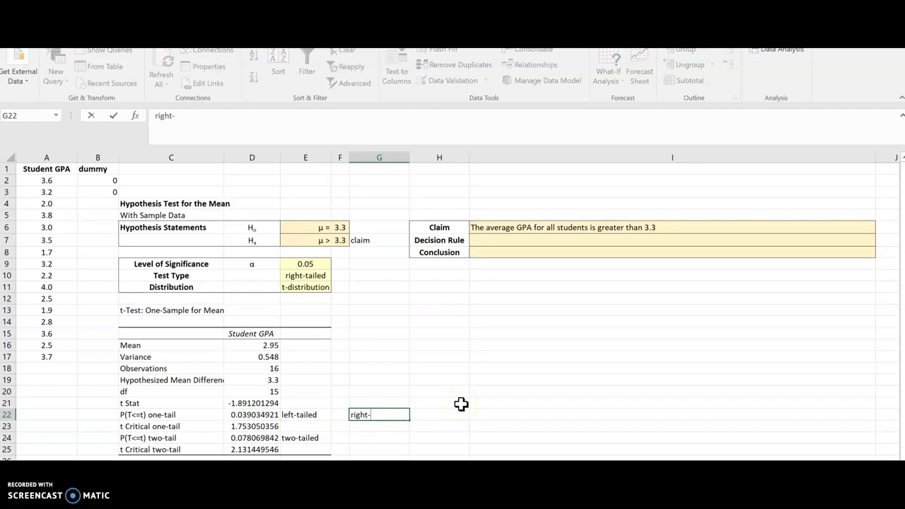
{"action": "type", "text": "tailed"}
{"action": "key", "text": "Tab"}
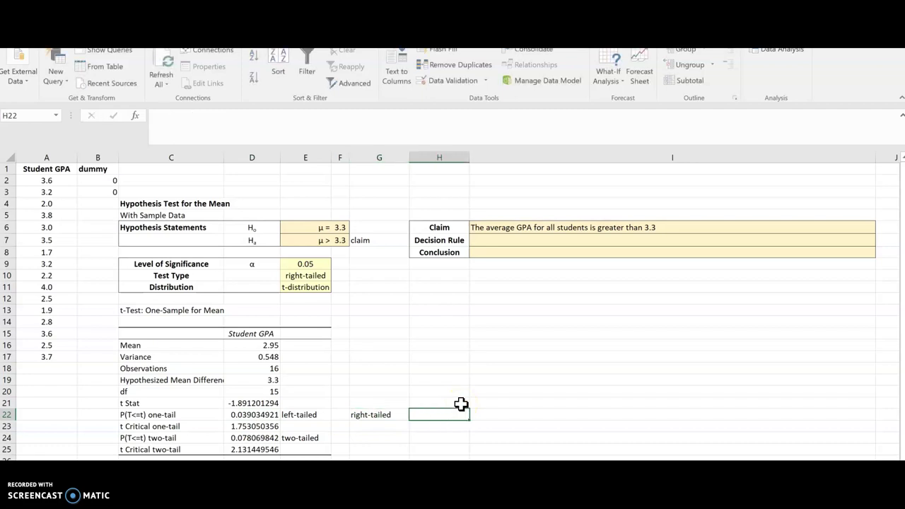
{"action": "type", "text": "=1-"}
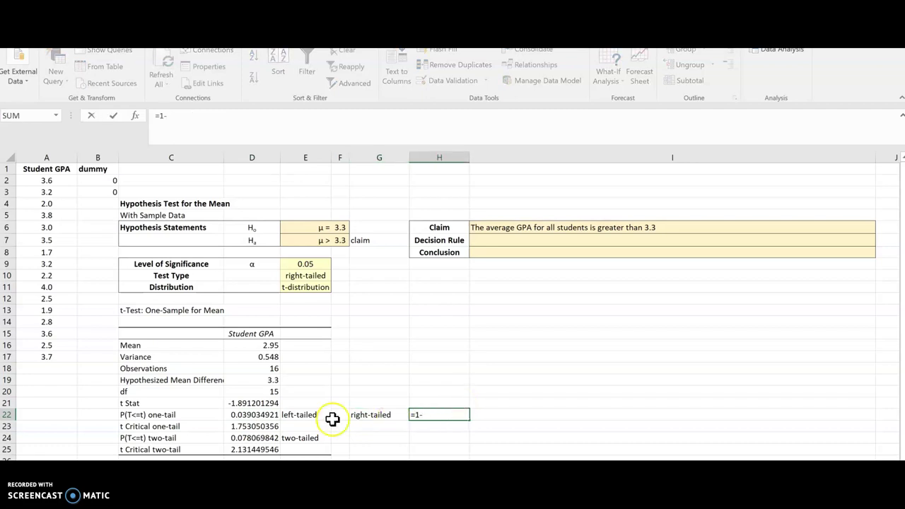
{"action": "left_click", "coordinate": [251, 416]}
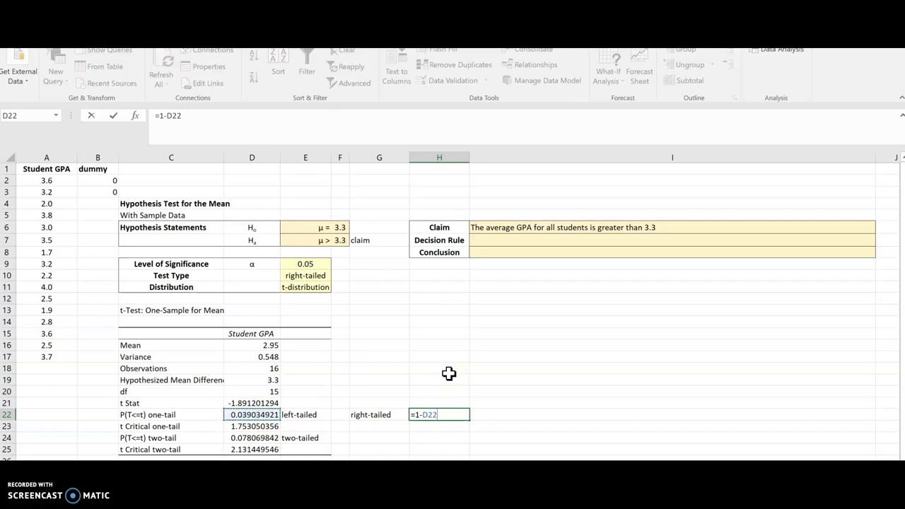
{"action": "key", "text": "Return"}
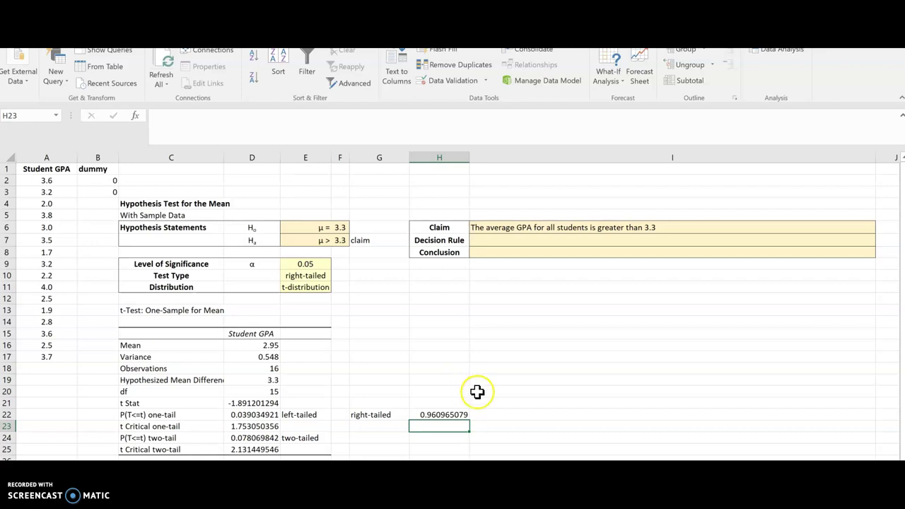
{"action": "left_click", "coordinate": [491, 415]}
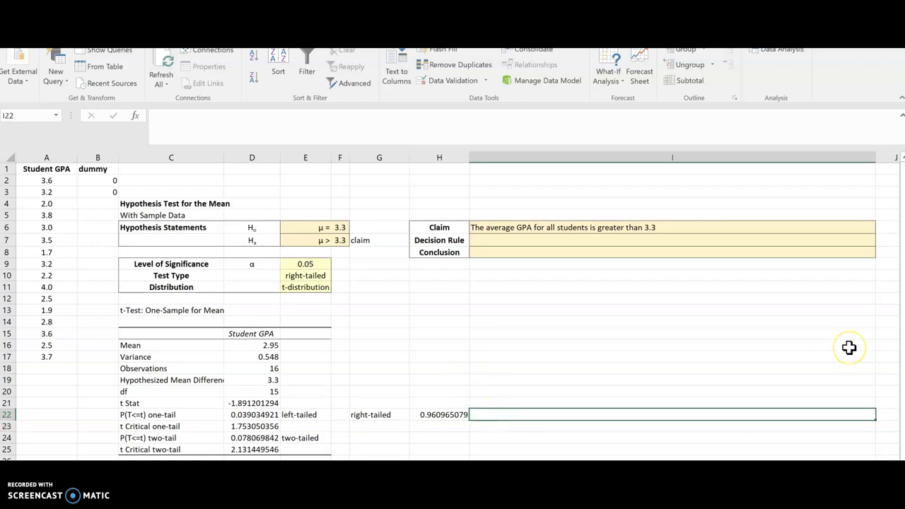
{"action": "type", "text": "> al"}
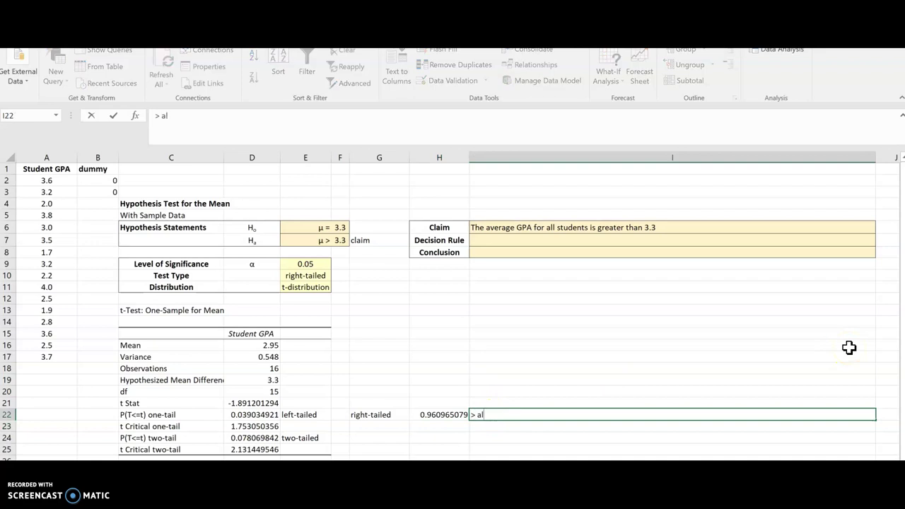
{"action": "type", "text": "pha"}
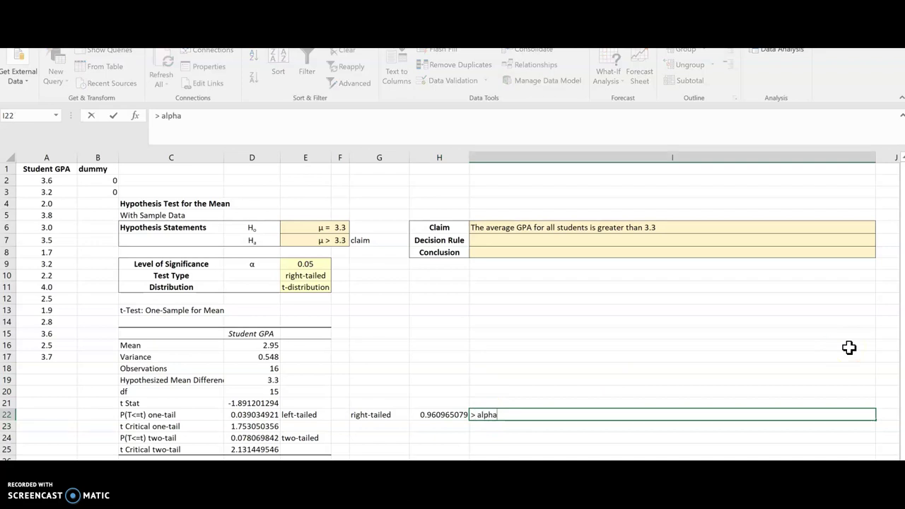
Enter 'Fail to reject the null hypothesis' as the decision rule and start the not-enough-evidence conclusion
{"action": "left_click", "coordinate": [726, 242]}
{"action": "type", "text": "Fail t"}
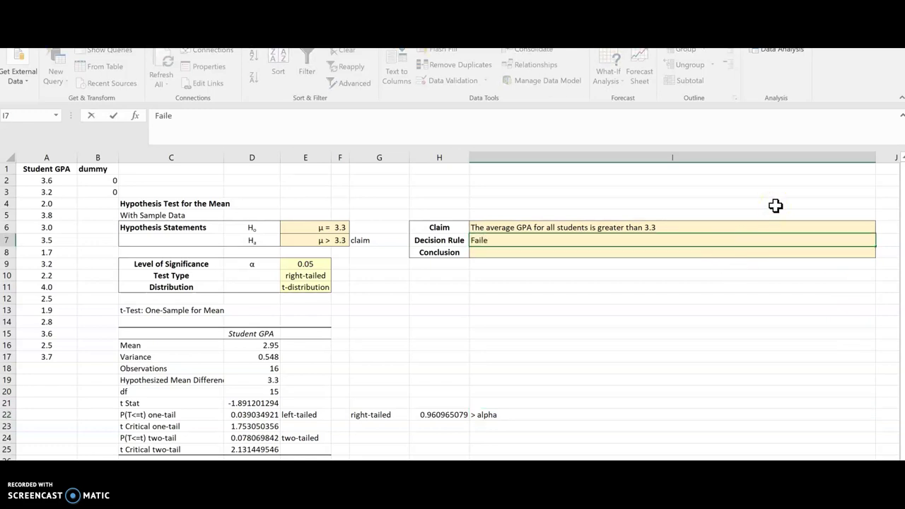
{"action": "key", "text": "BackSpace"}
{"action": "key", "text": "BackSpace"}
{"action": "type", "text": "to reject the"}
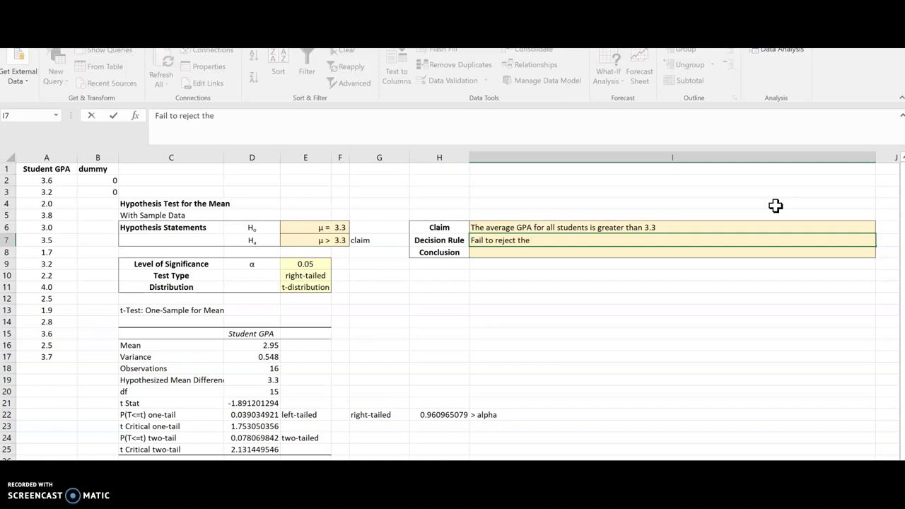
{"action": "type", "text": " null hypothesis"}
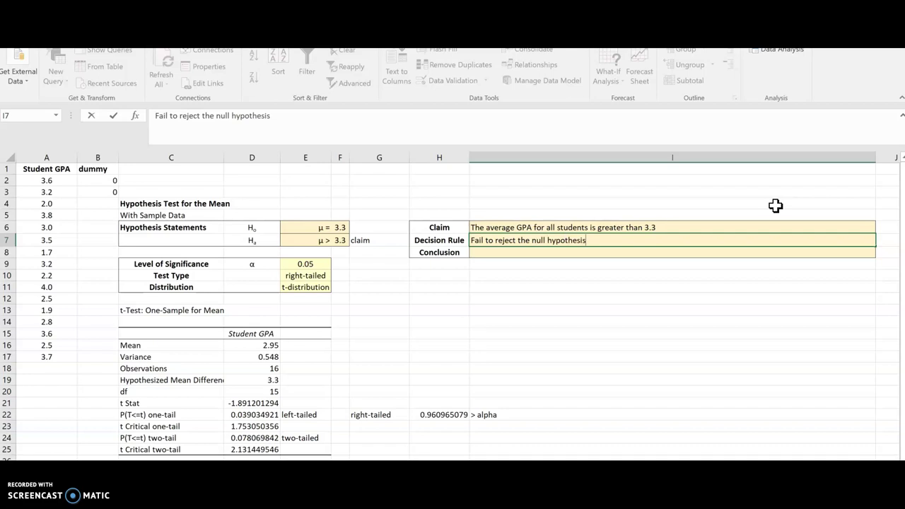
{"action": "key", "text": "Return"}
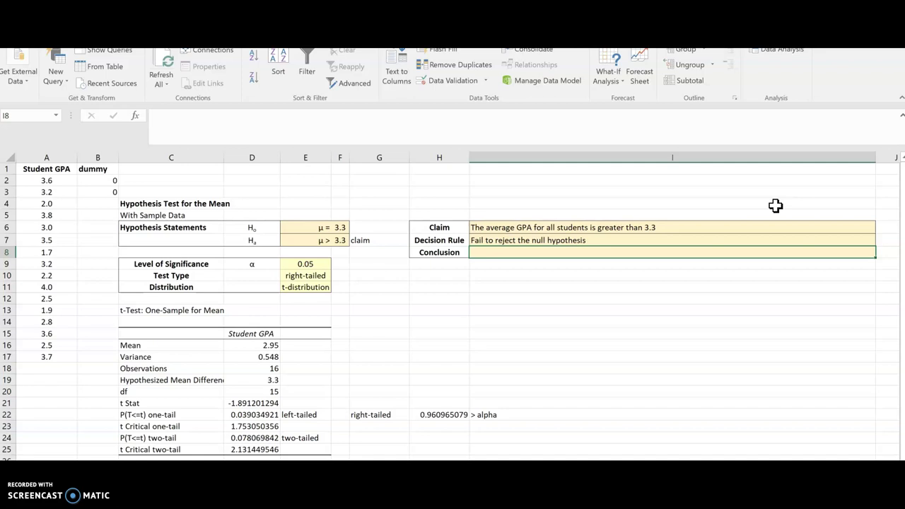
{"action": "type", "text": "There"}
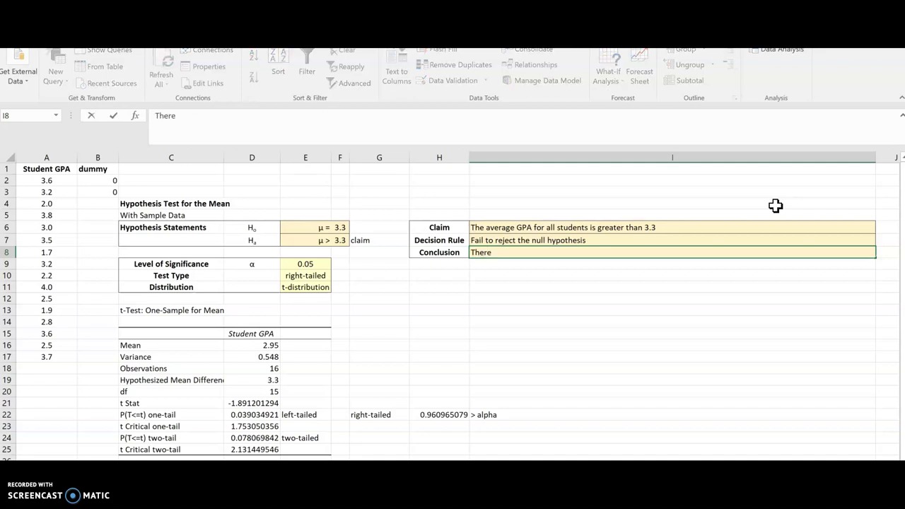
{"action": "type", "text": " is not enough"}
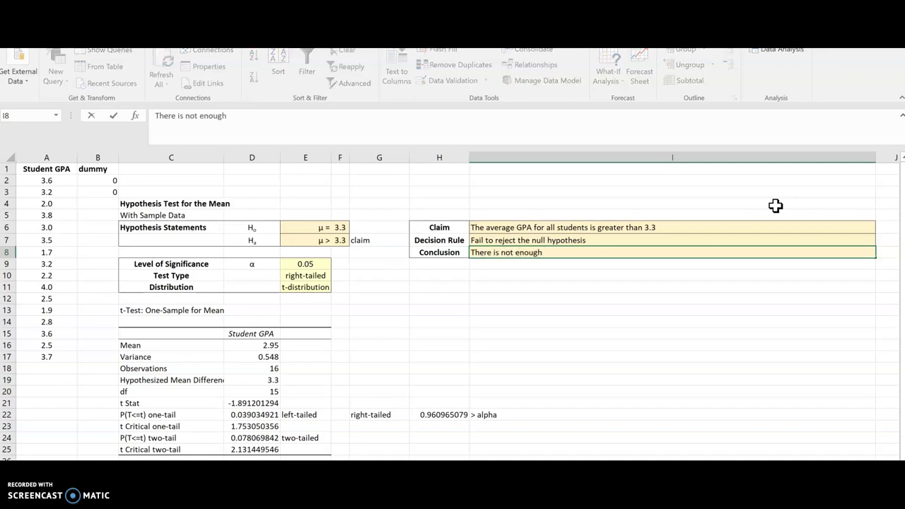
{"action": "type", "text": " evidence to su"}
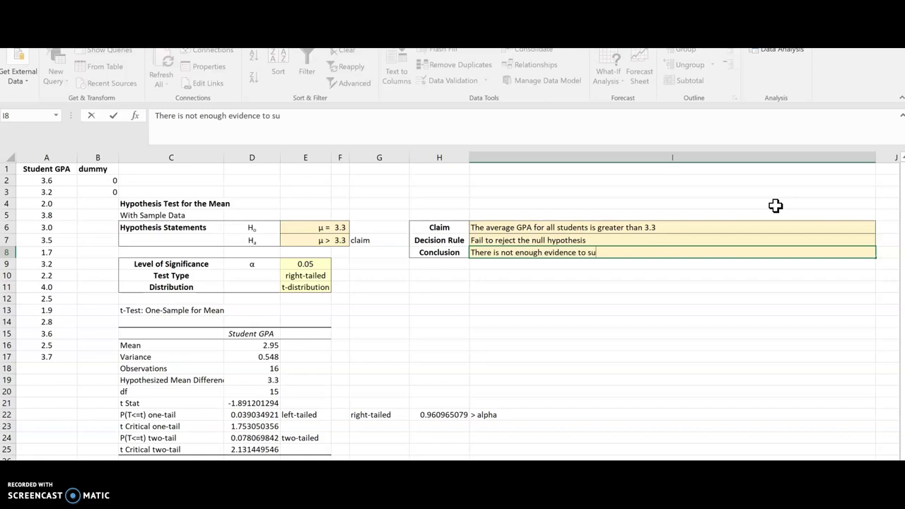
{"action": "type", "text": "pport the claim"}
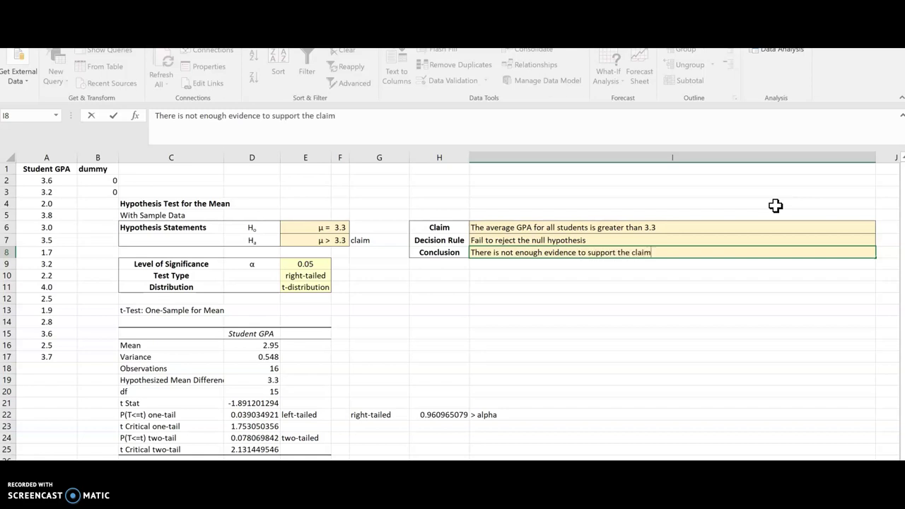
{"action": "type", "text": " that the average GPA"}
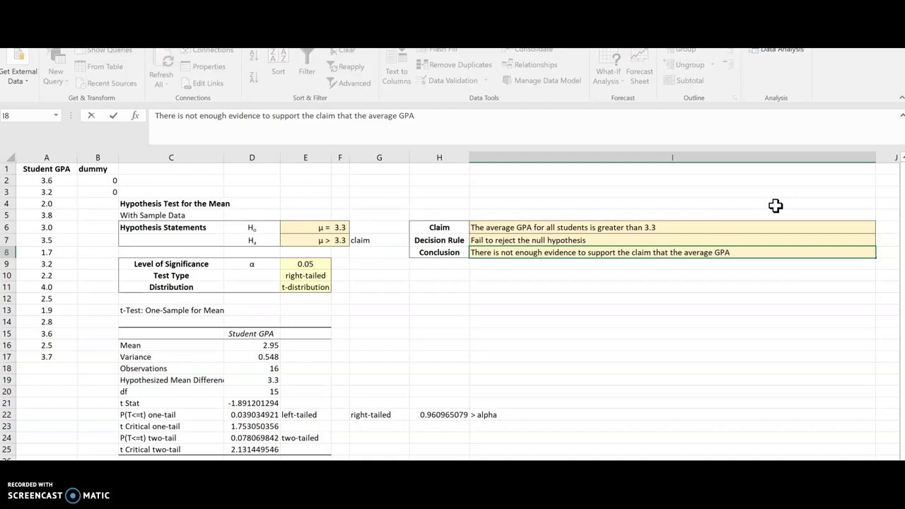
{"action": "type", "text": " for all students i"}
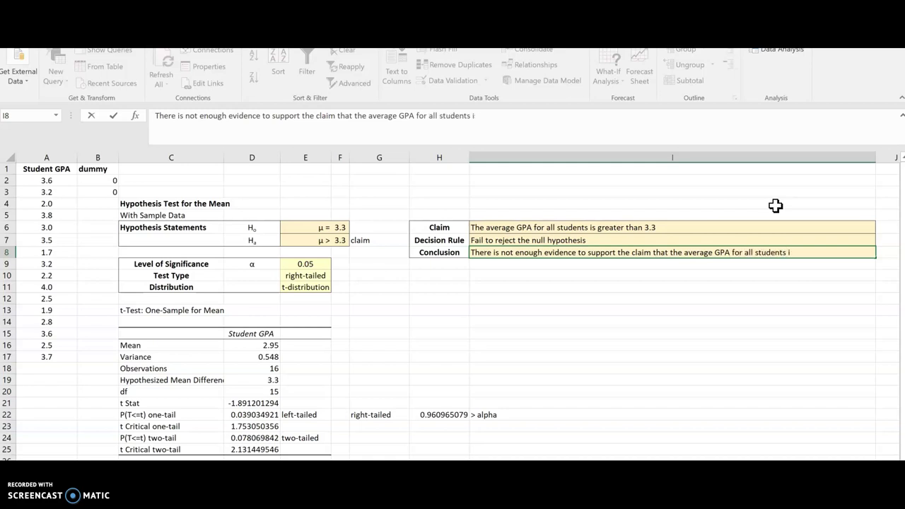
{"action": "type", "text": "s greater than 3.3"}
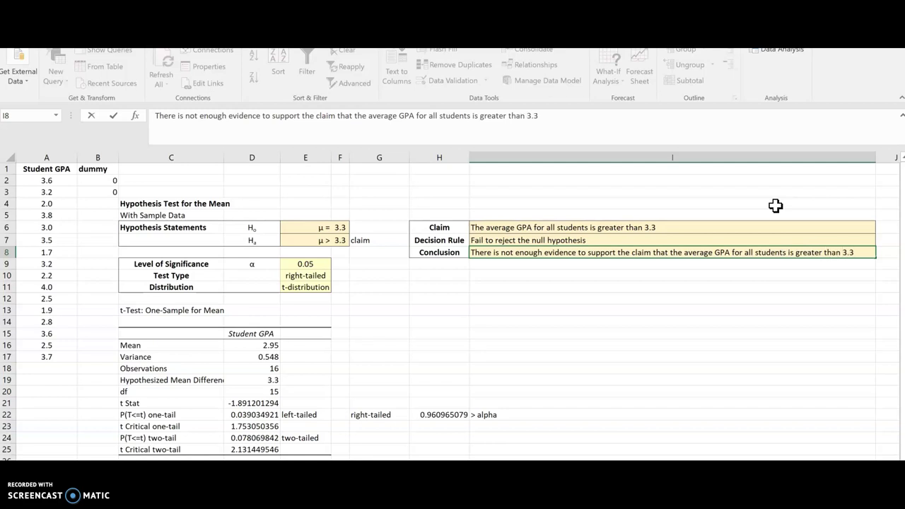